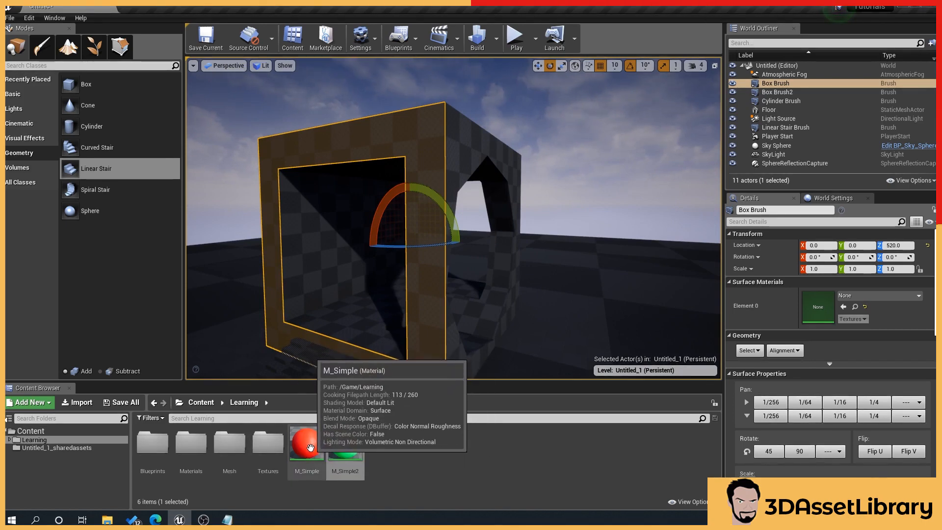
Apply the M_Simple material to the box brush's front face and M_Simple2 to the adjacent face with the round opening
drag(308, 453, 814, 307)
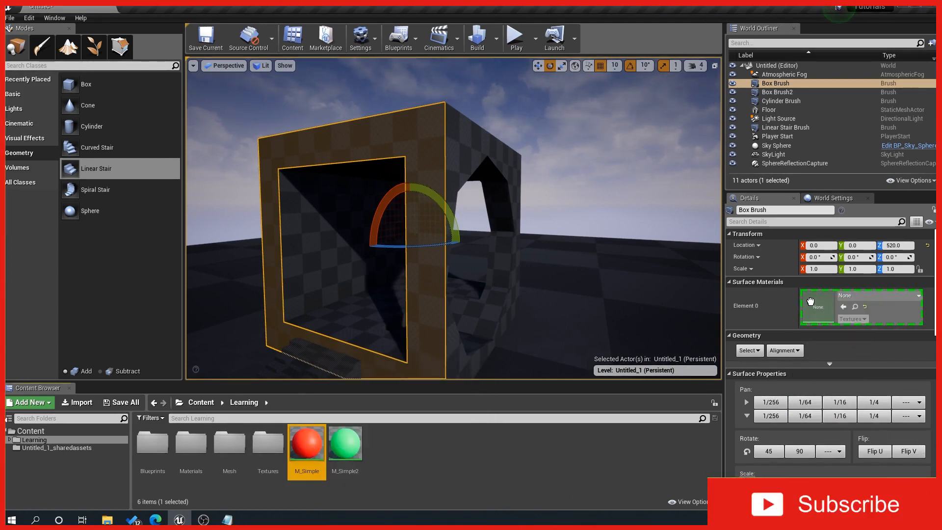
click(426, 94)
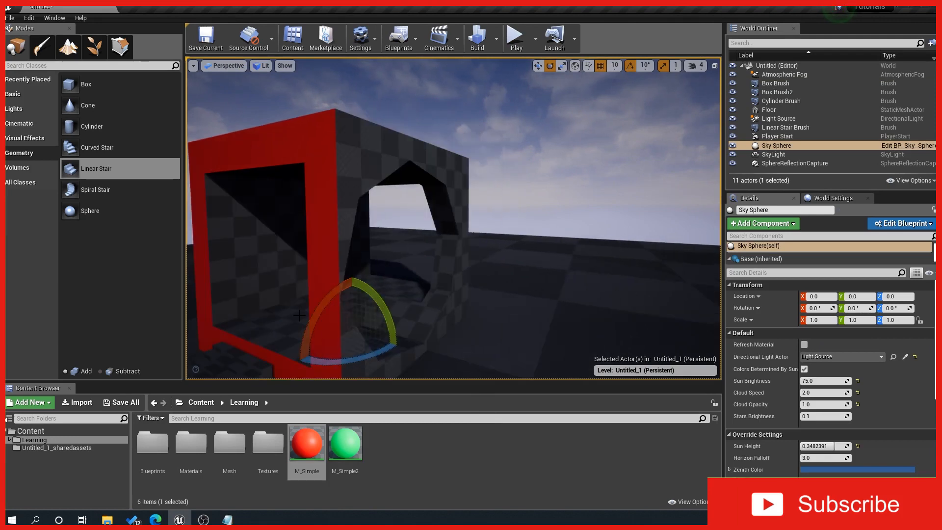
right_drag(299, 315, 248, 329)
click(491, 120)
mouse_move(350, 440)
mouse_down()
mouse_move(829, 403)
mouse_move(818, 308)
mouse_up()
click(602, 131)
right_drag(602, 131, 638, 135)
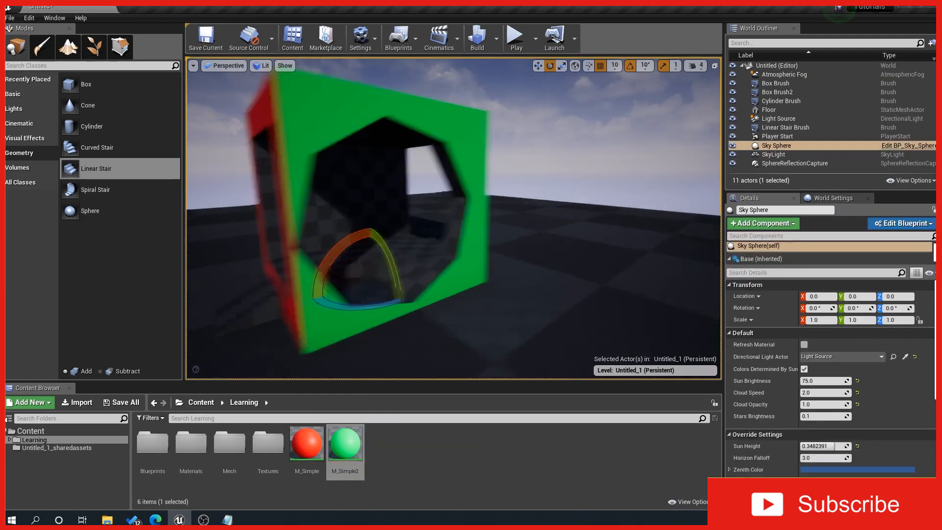
right_drag(637, 206, 493, 233)
mouse_move(430, 198)
right_down()
mouse_move(454, 192)
mouse_move(461, 201)
mouse_move(427, 196)
mouse_move(445, 208)
mouse_move(439, 186)
mouse_move(418, 185)
right_up()
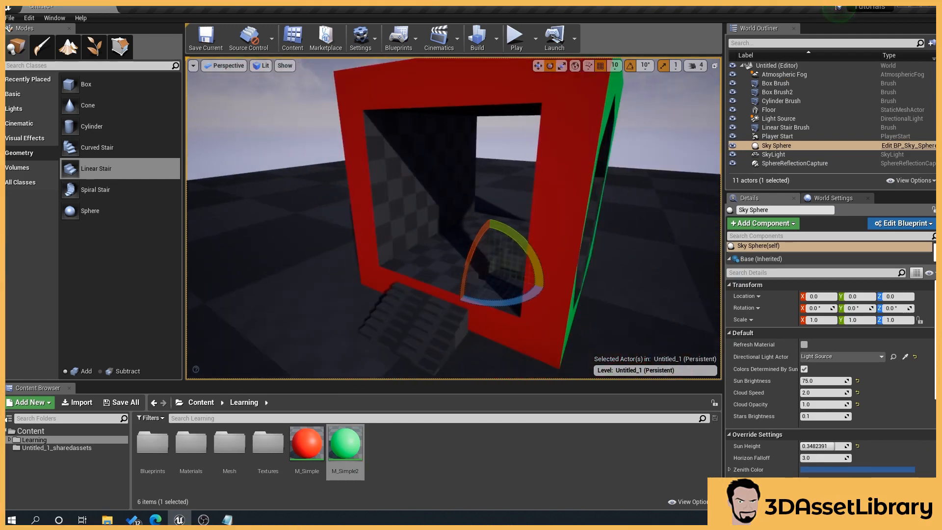
Reset the surface material of the box brush's green side face and red front face to None
right_drag(532, 147, 556, 142)
click(533, 95)
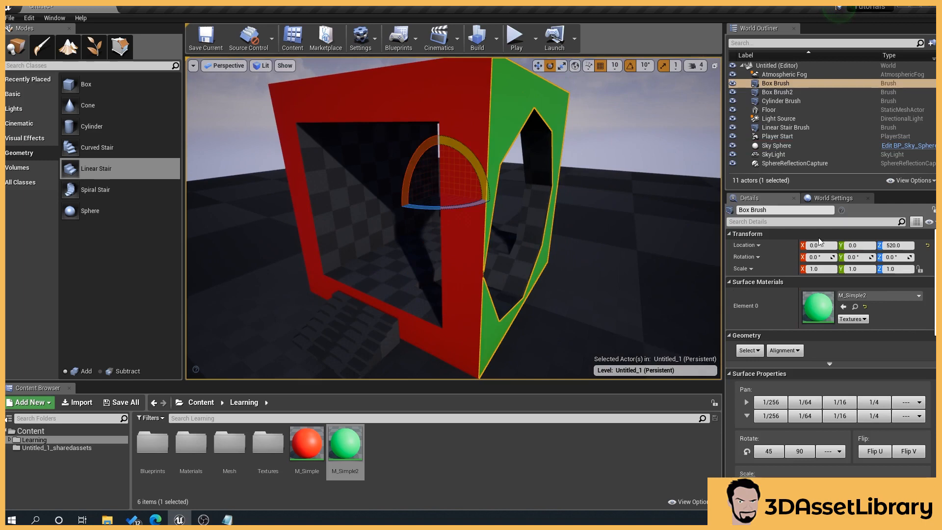
click(866, 307)
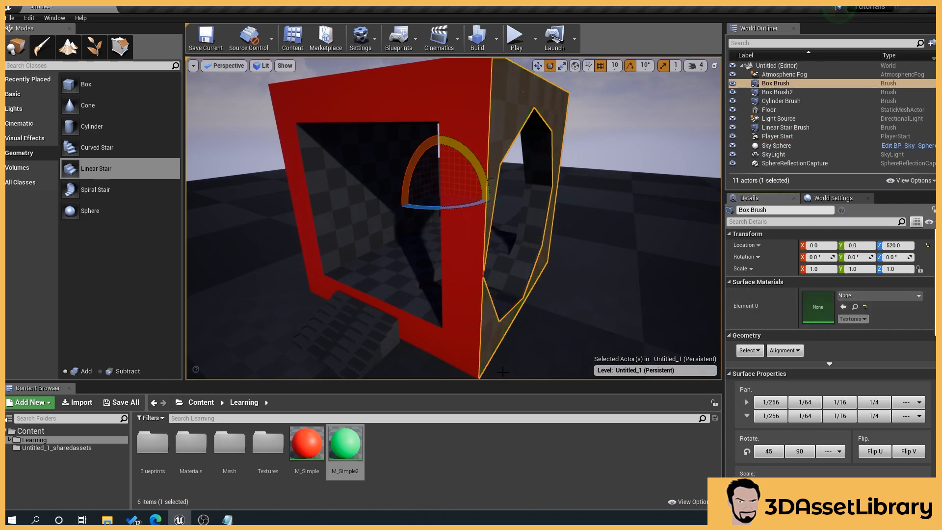
click(523, 273)
click(532, 232)
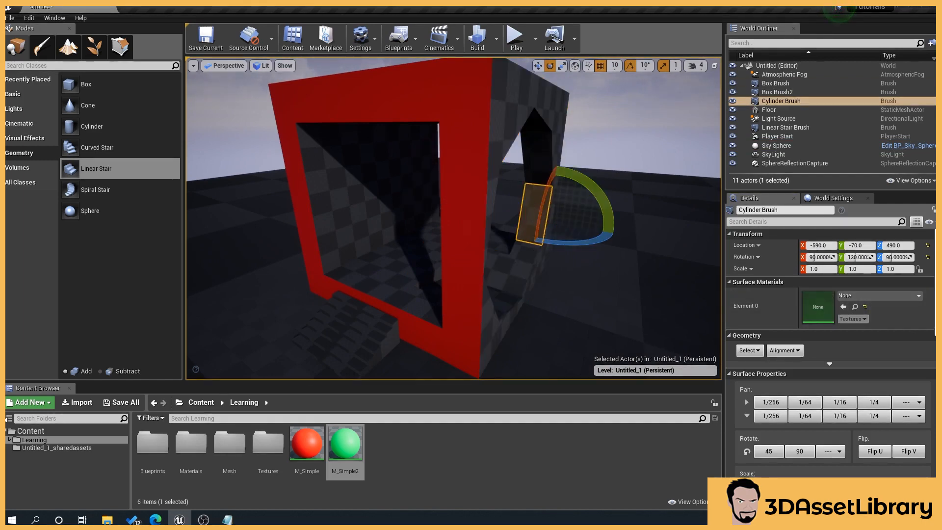
click(535, 120)
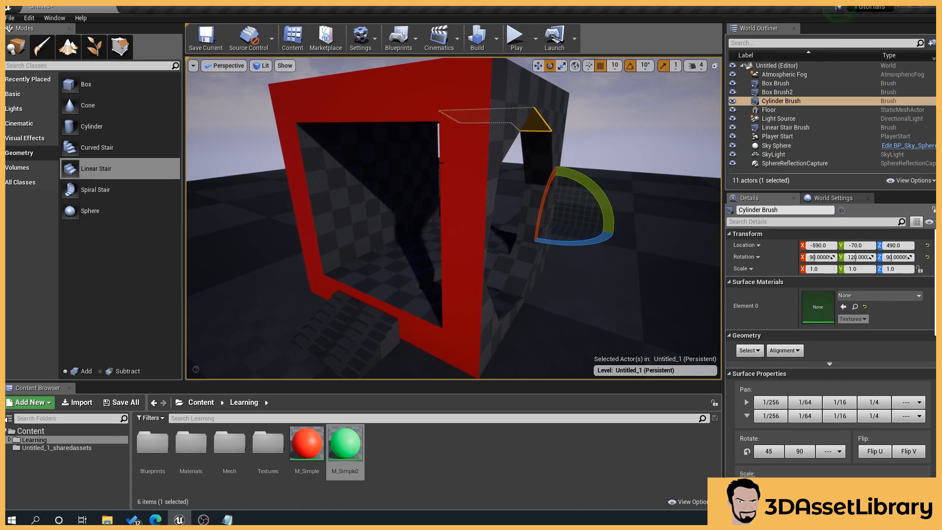
click(464, 208)
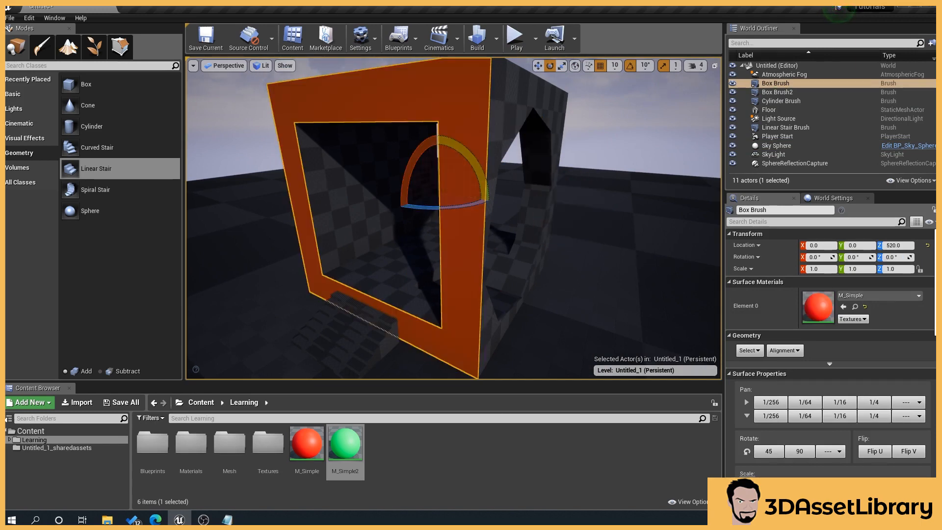
click(865, 306)
click(575, 123)
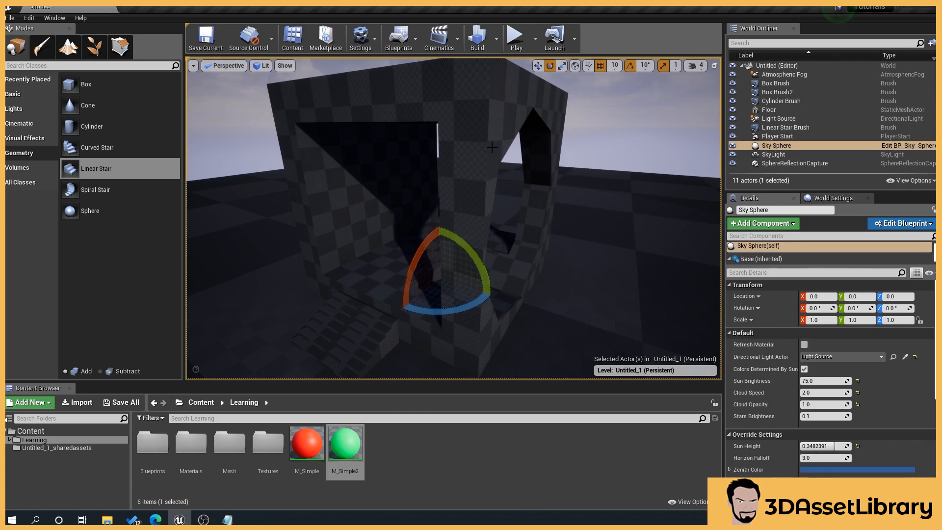
From the box brush's front face, select all surfaces with matching material and apply M_Simple to them
click(462, 124)
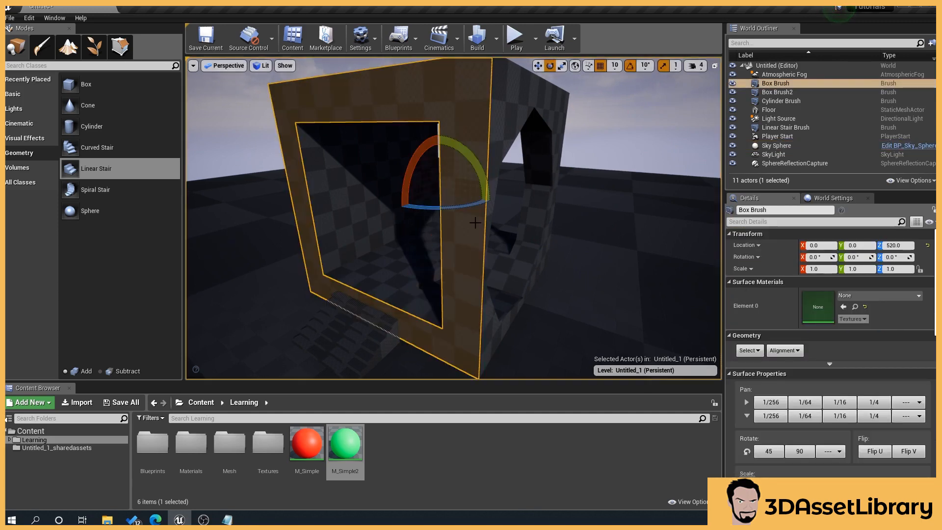
click(749, 350)
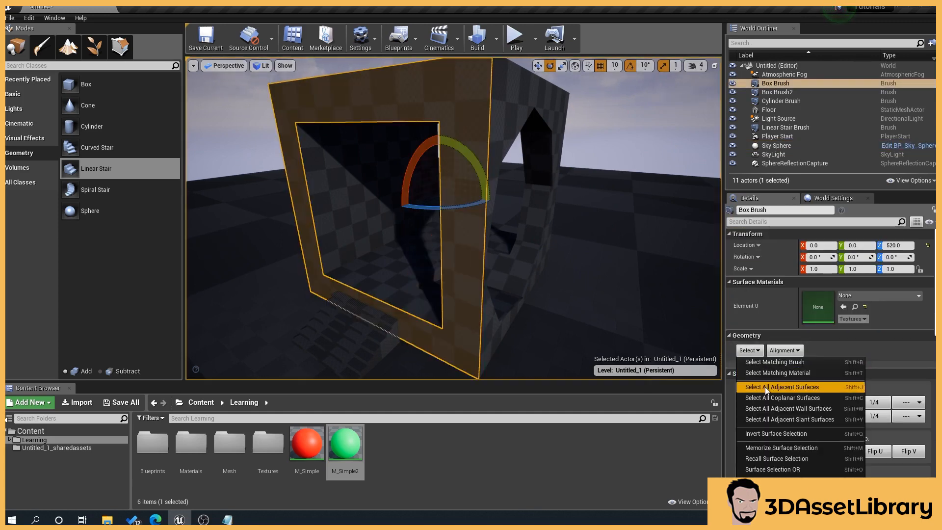
click(747, 372)
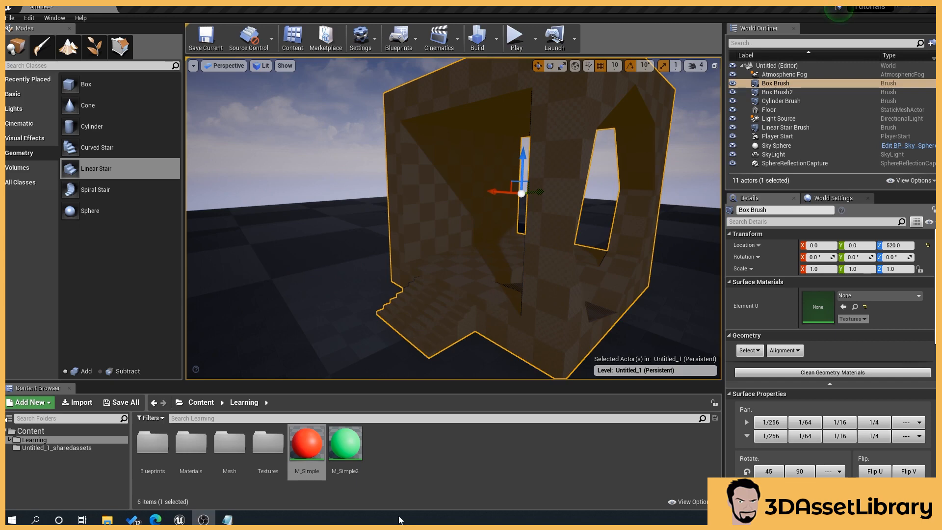
mouse_move(316, 449)
mouse_down()
mouse_move(792, 325)
mouse_move(814, 309)
mouse_up()
click(302, 192)
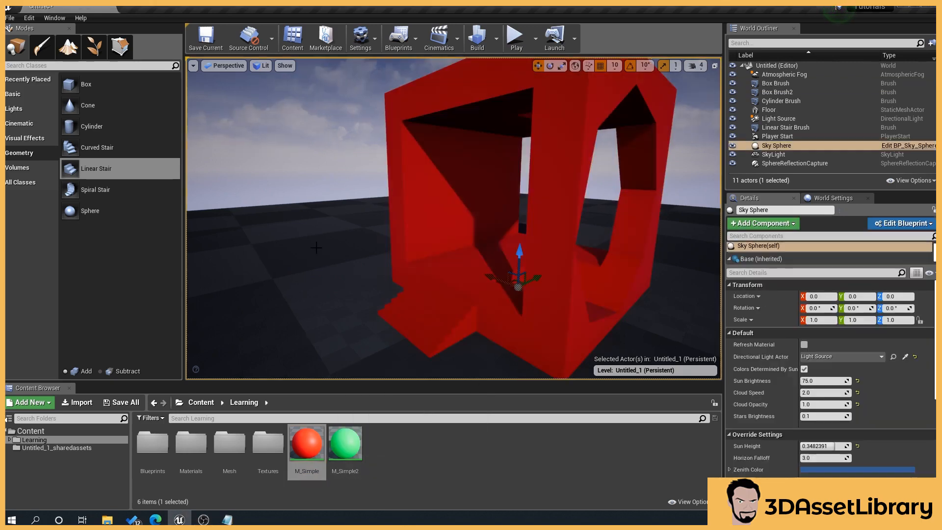
right_drag(316, 248, 614, 304)
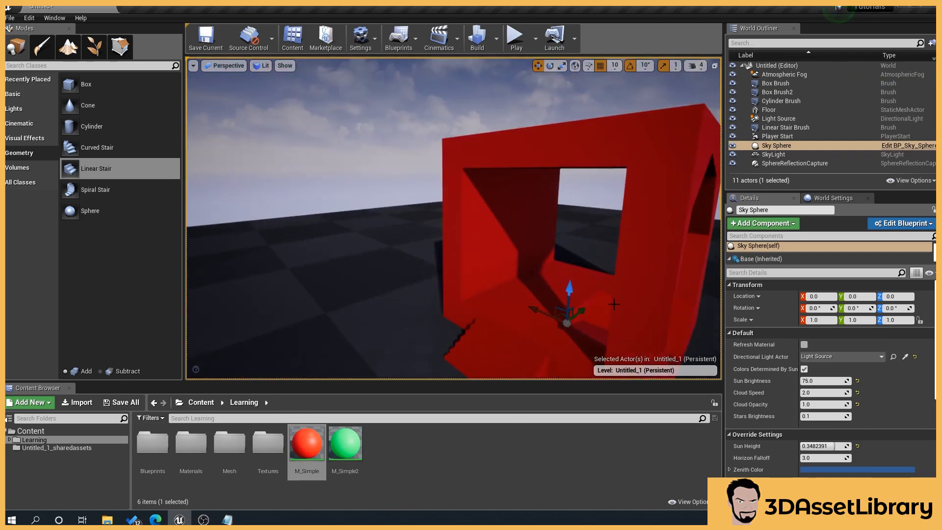
right_drag(461, 308, 496, 335)
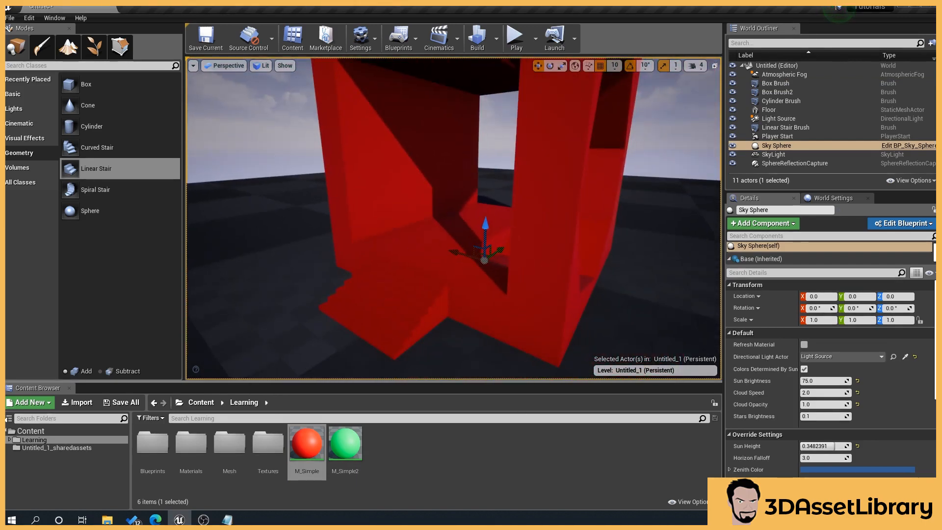
right_drag(452, 123, 464, 123)
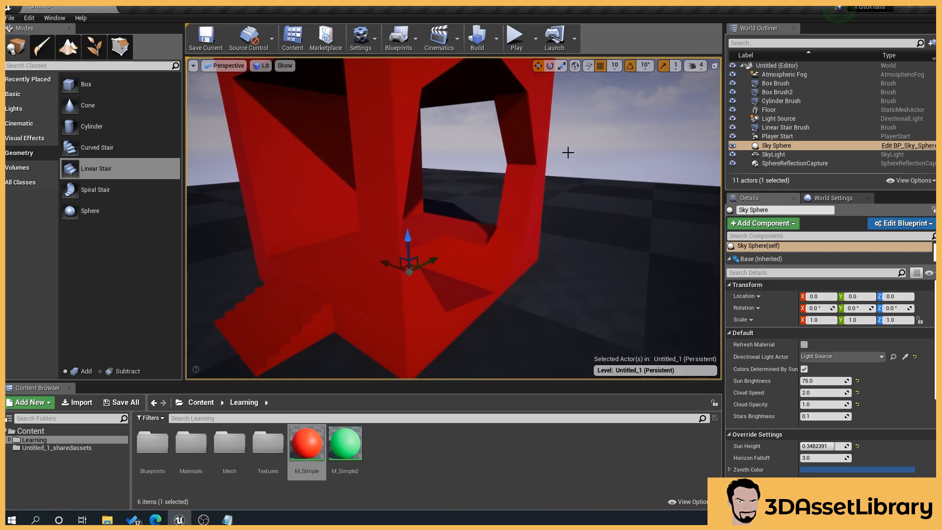
Undo the M_Simple assignment on all geometry surfaces
key(ctrl+z)
key(ctrl+z)
key(ctrl+z)
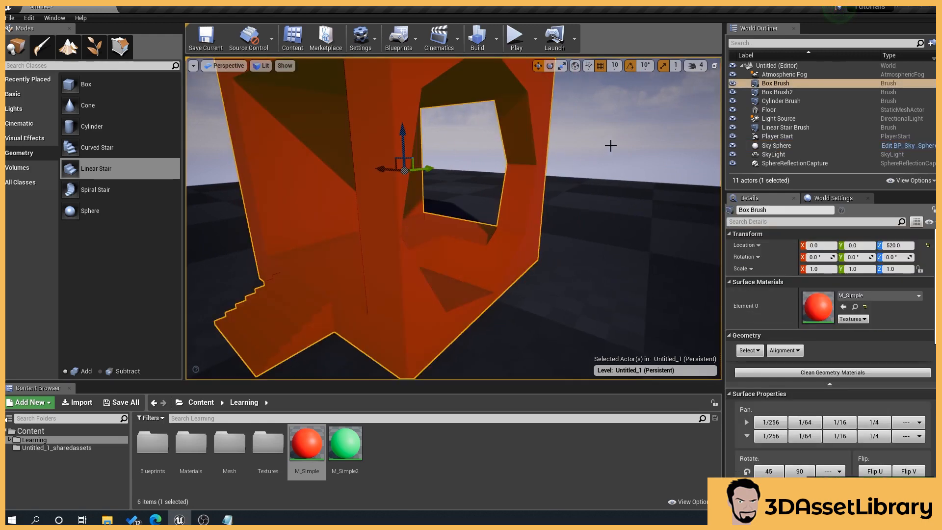
right_drag(616, 210, 596, 218)
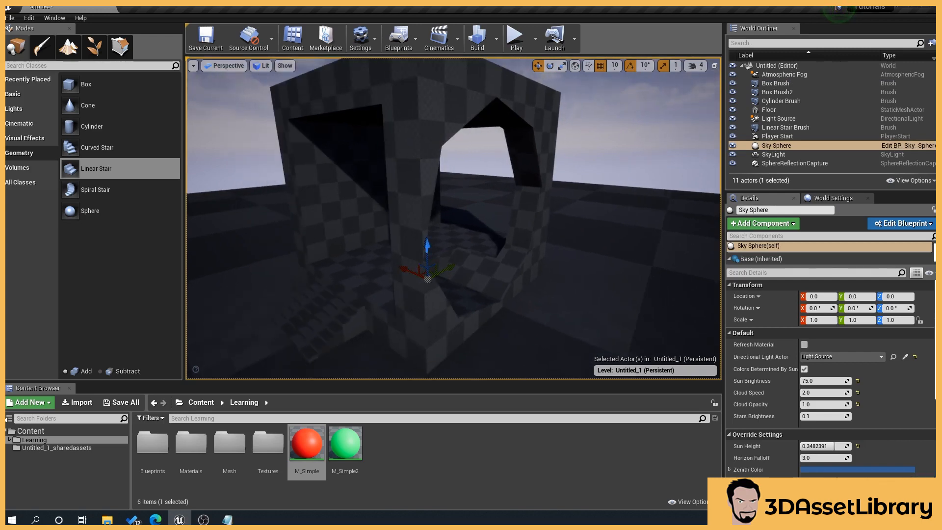
click(412, 157)
key(f)
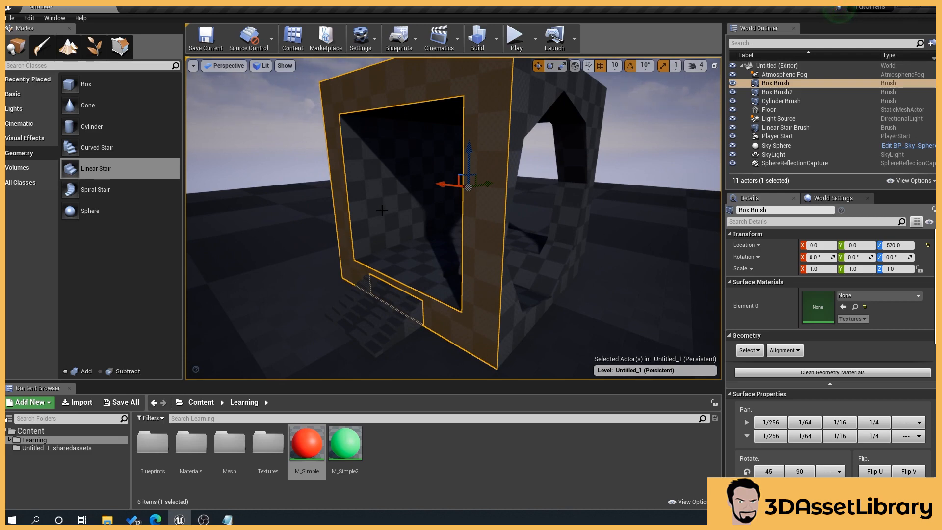
mouse_move(385, 208)
middle_down()
mouse_move(412, 193)
mouse_move(420, 221)
middle_up()
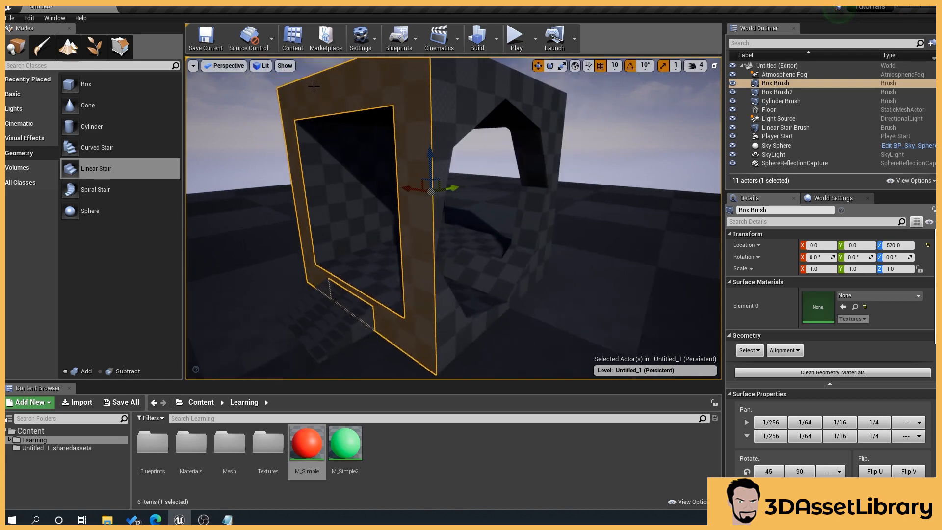
middle_drag(477, 216, 466, 218)
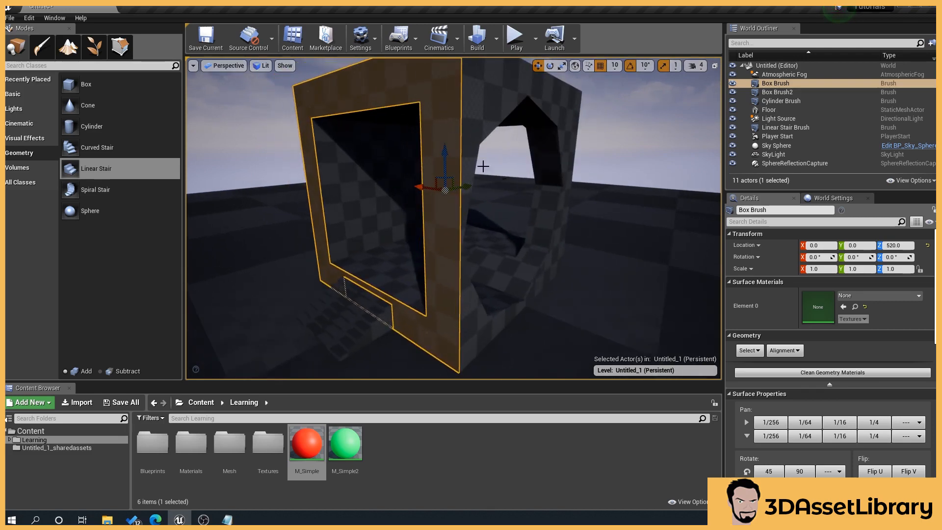
middle_drag(483, 167, 492, 153)
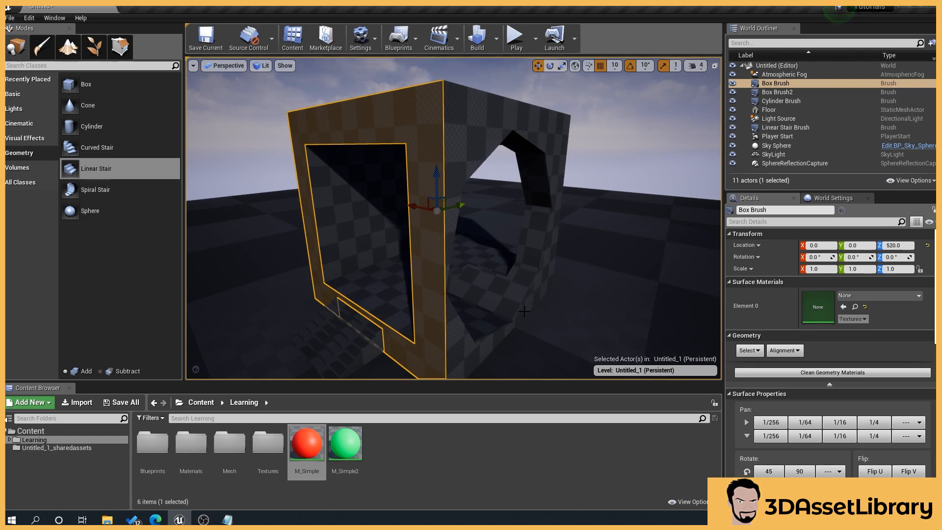
click(495, 298)
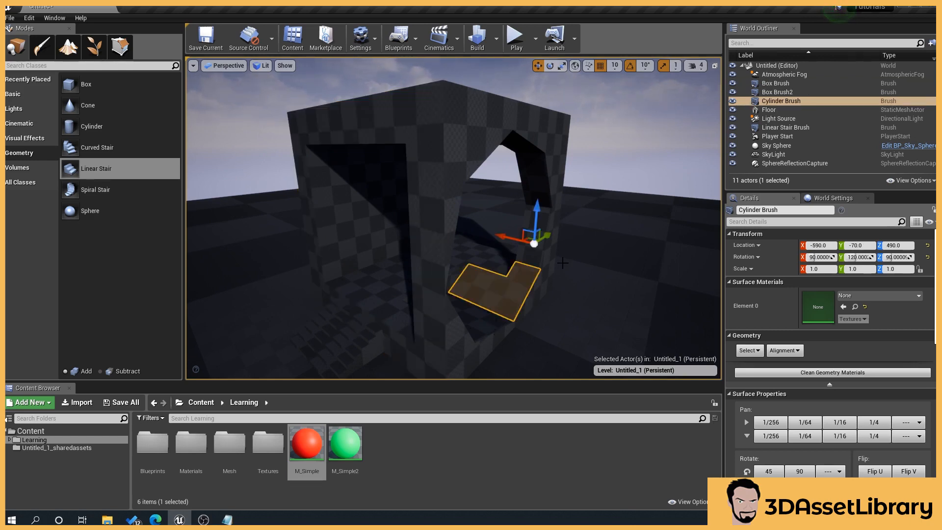
From the box's front face, select all surfaces of the matching brush and apply the M_Simple material to them
click(424, 127)
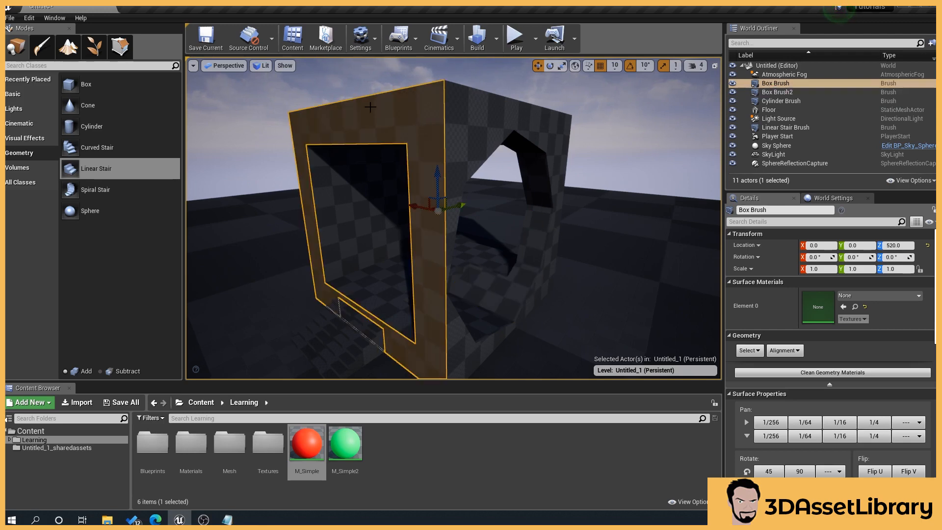
click(749, 350)
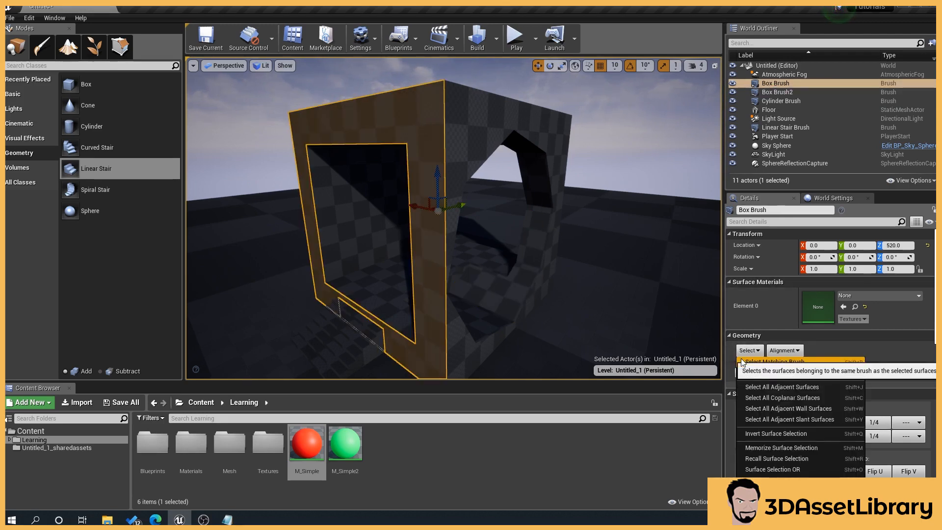
click(770, 361)
mouse_move(374, 246)
right_down()
mouse_move(392, 260)
mouse_move(397, 299)
mouse_move(368, 289)
mouse_move(378, 245)
right_up()
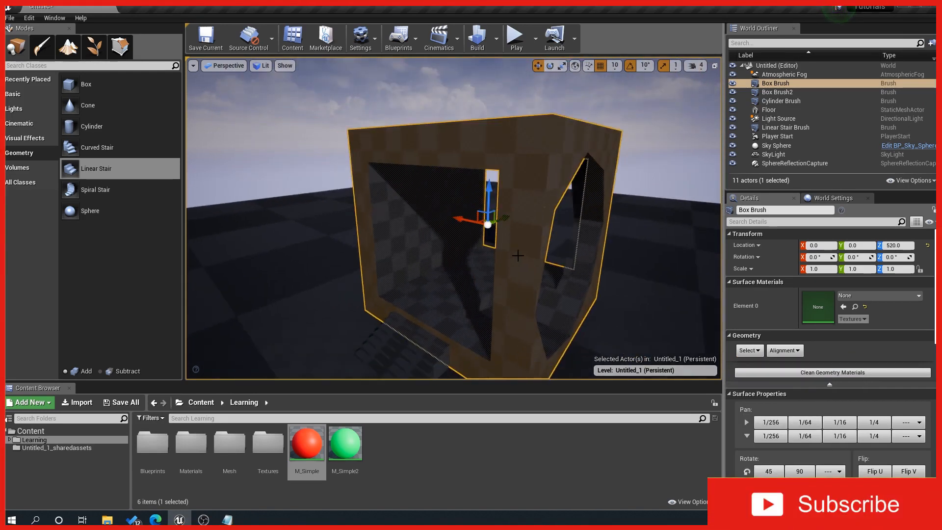
mouse_move(312, 452)
mouse_down()
mouse_move(818, 307)
mouse_move(829, 319)
mouse_move(825, 309)
mouse_up()
click(614, 238)
right_drag(613, 238, 395, 159)
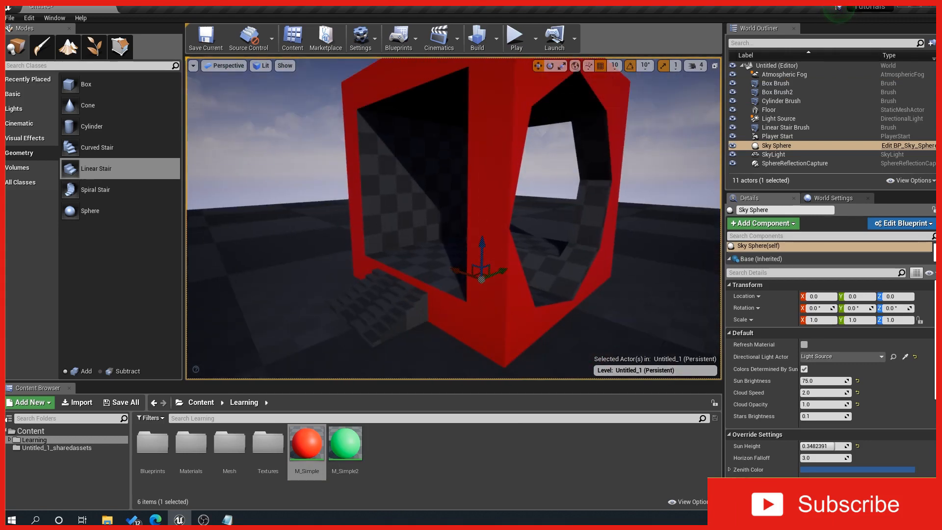
From the inner wall of the square opening, select all surfaces of the matching brush, Box Brush2, and apply M_Simple
click(469, 167)
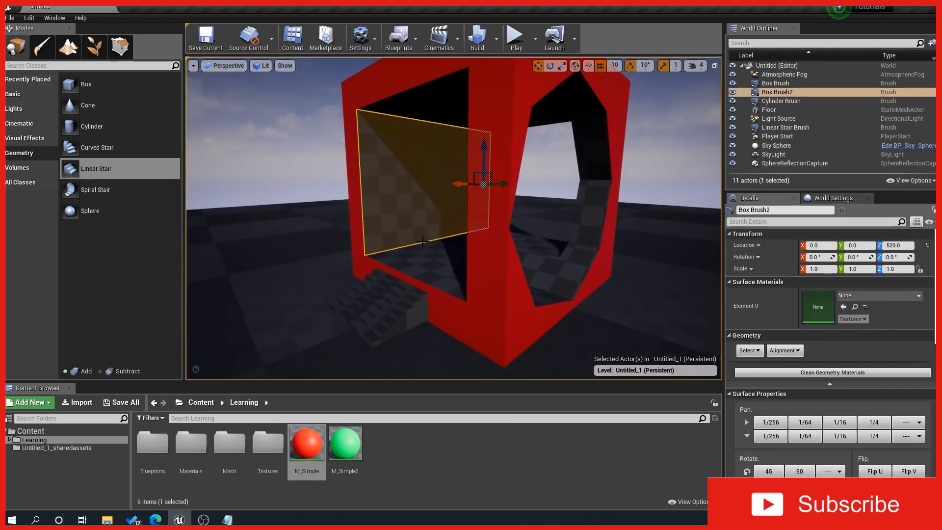
click(496, 108)
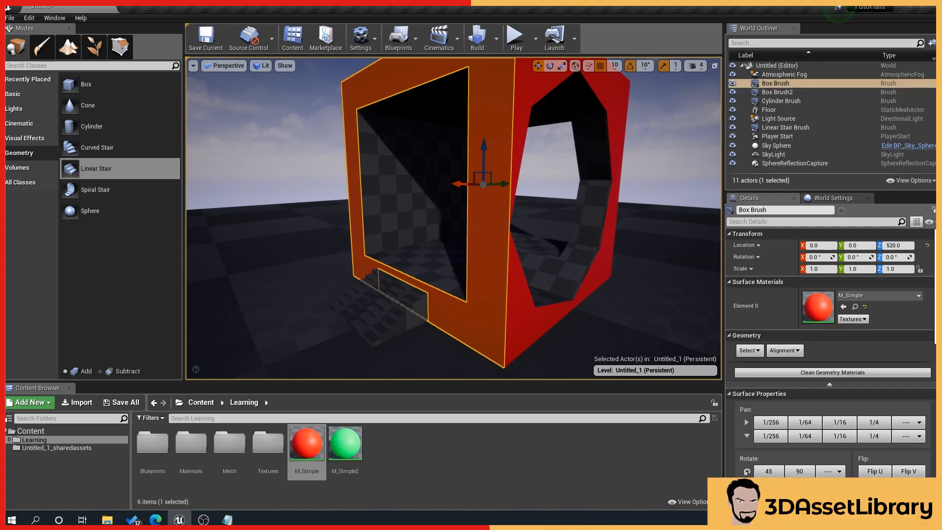
click(403, 164)
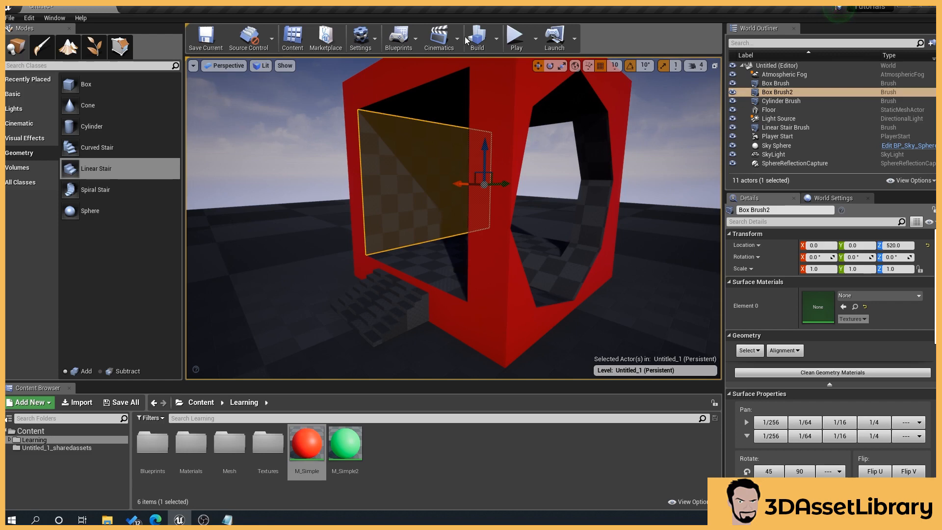
right_drag(442, 158, 430, 152)
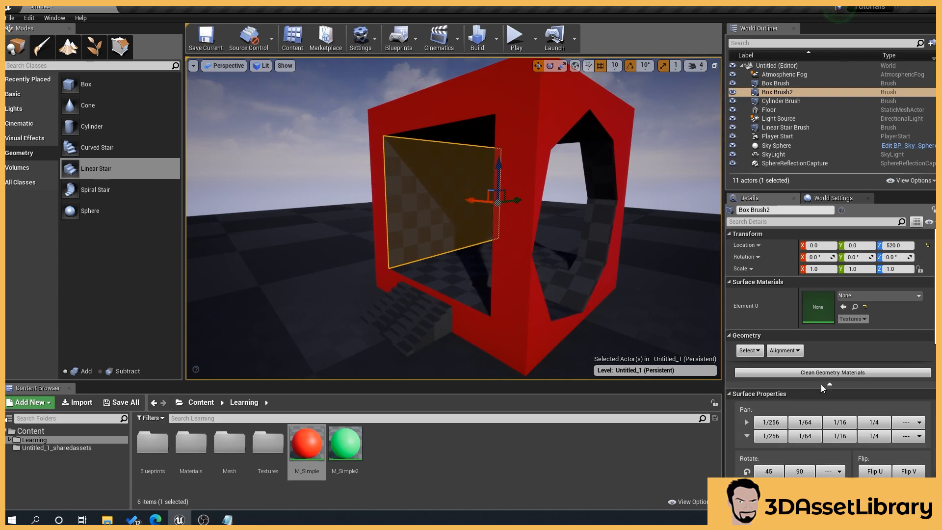
click(758, 350)
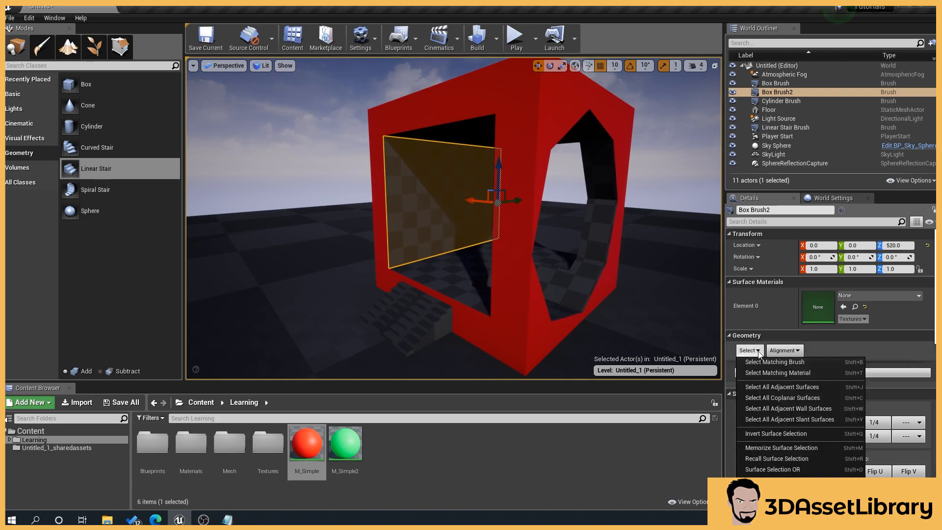
click(785, 363)
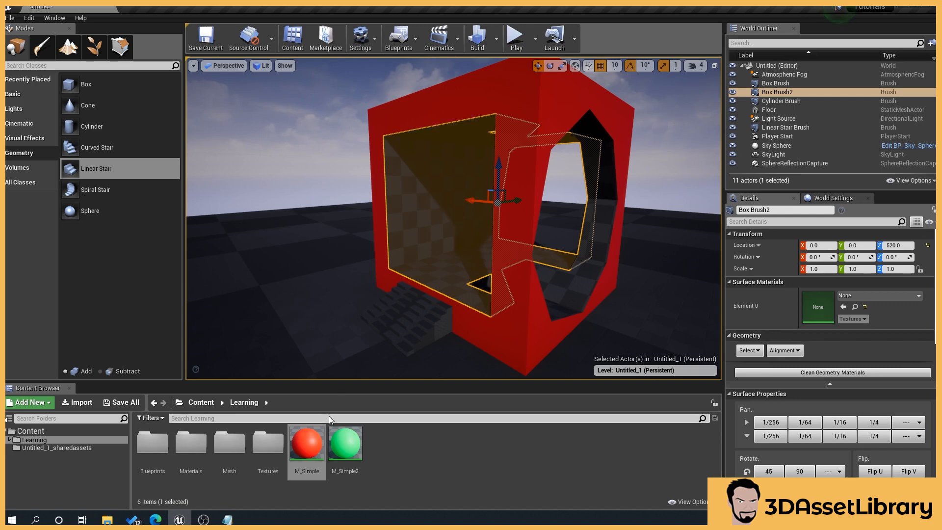
mouse_move(307, 444)
mouse_down()
mouse_move(346, 461)
mouse_move(834, 304)
mouse_up()
click(630, 269)
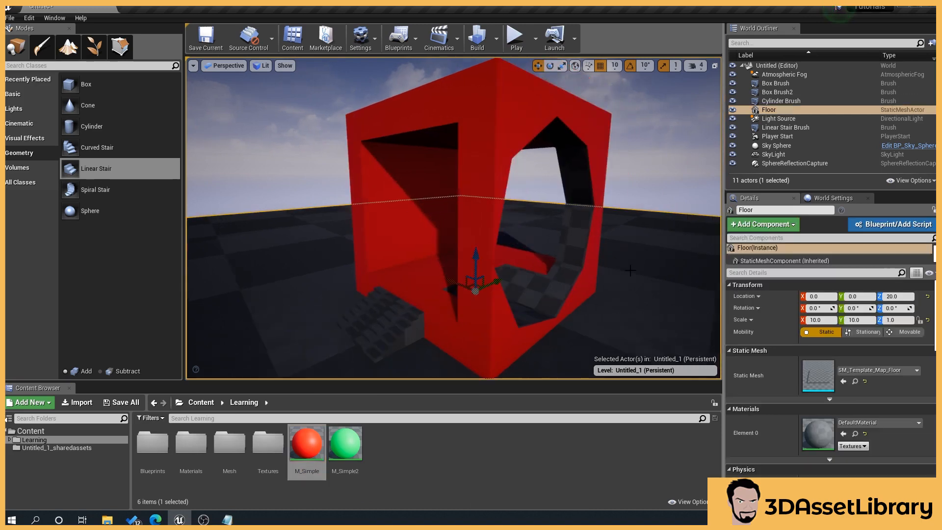
From the inner wall of the cylindrical opening, select all surfaces of the matching brush and apply M_Simple
click(556, 286)
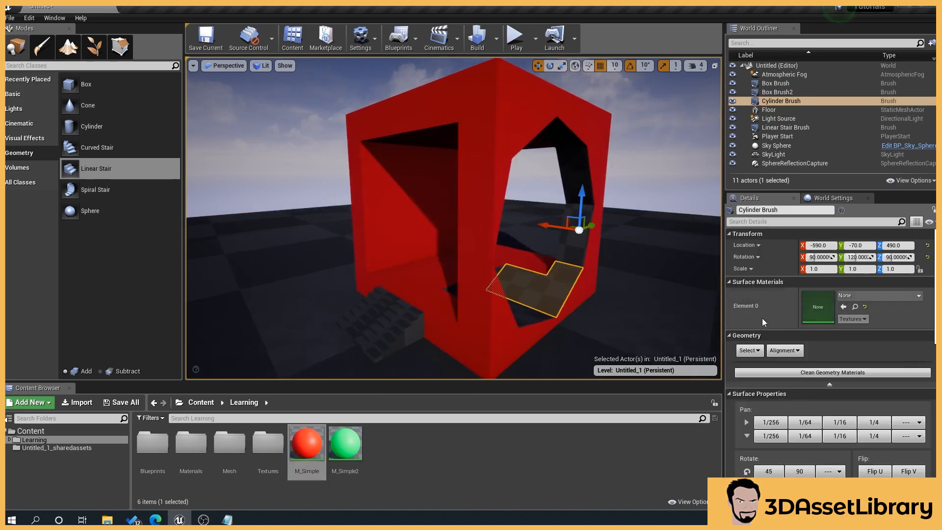
click(749, 349)
click(752, 363)
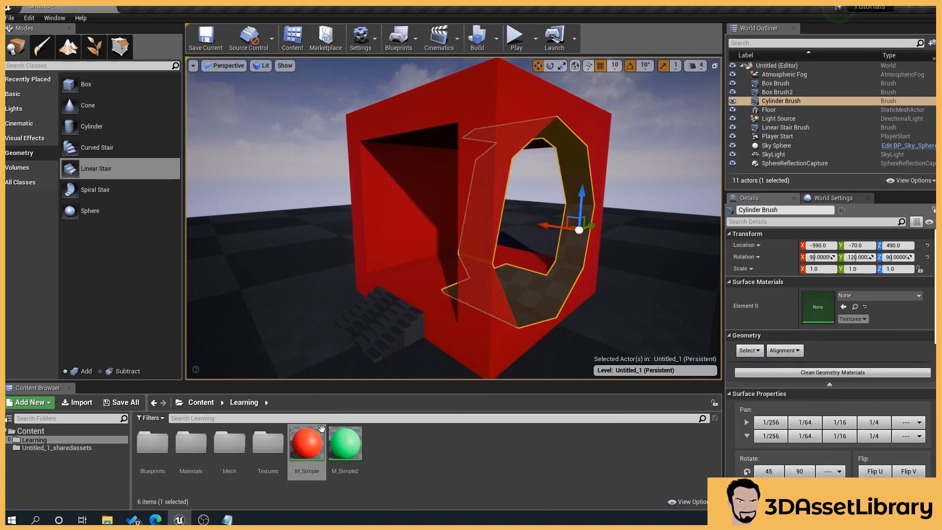
drag(316, 435, 820, 313)
click(648, 177)
From a step of the linear stair, select all surfaces of the matching brush and apply M_Simple2
right_drag(648, 177, 668, 174)
key(d)
key(a)
mouse_move(576, 269)
right_down()
mouse_move(614, 282)
mouse_move(579, 248)
mouse_move(614, 265)
mouse_move(576, 270)
right_up()
key(a)
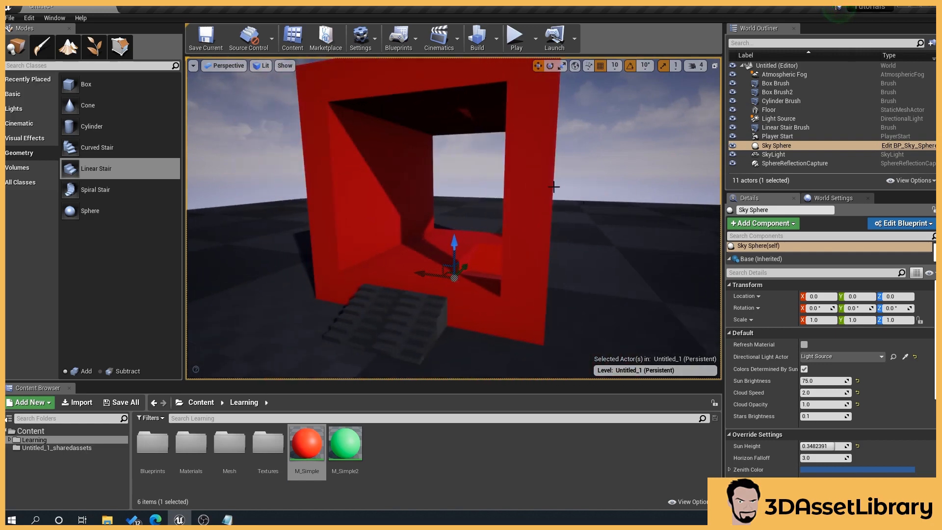
mouse_move(553, 187)
right_down()
mouse_move(565, 212)
mouse_move(540, 216)
right_up()
click(524, 298)
right_drag(524, 297, 635, 233)
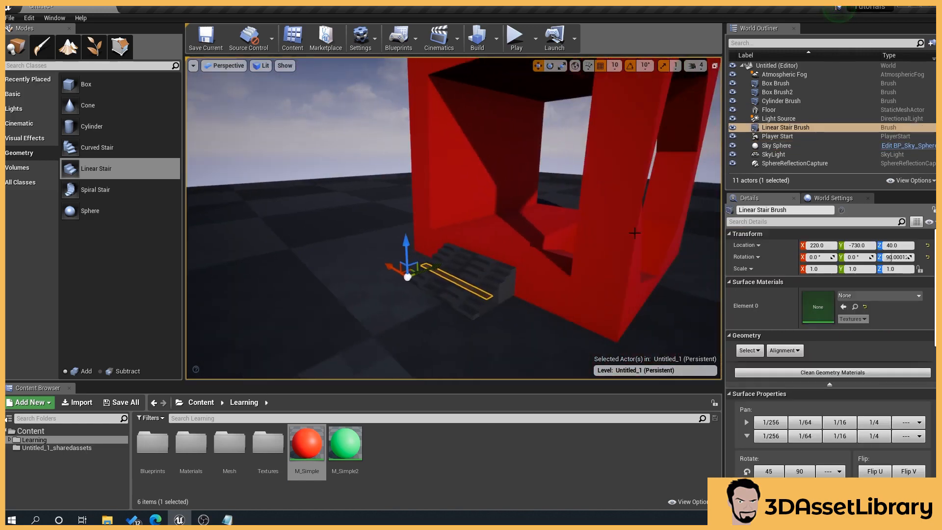
click(749, 350)
click(793, 366)
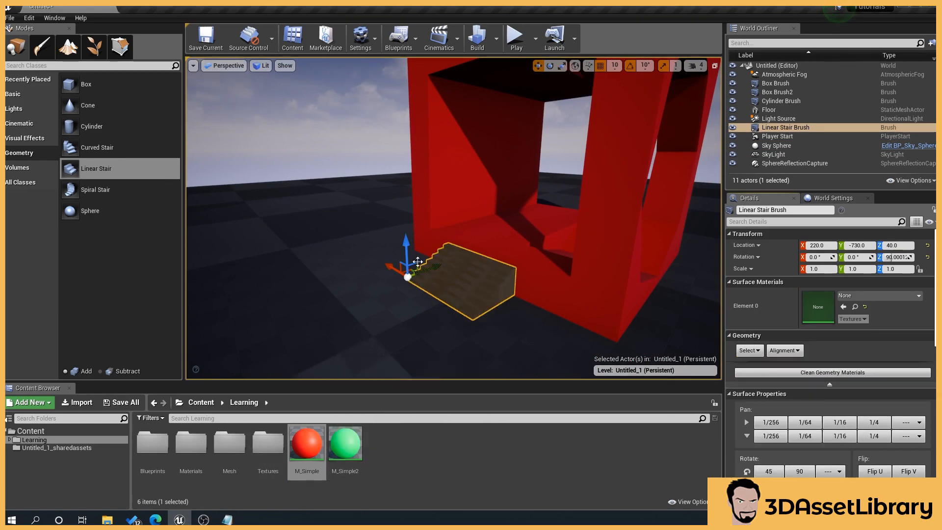
drag(345, 444, 818, 308)
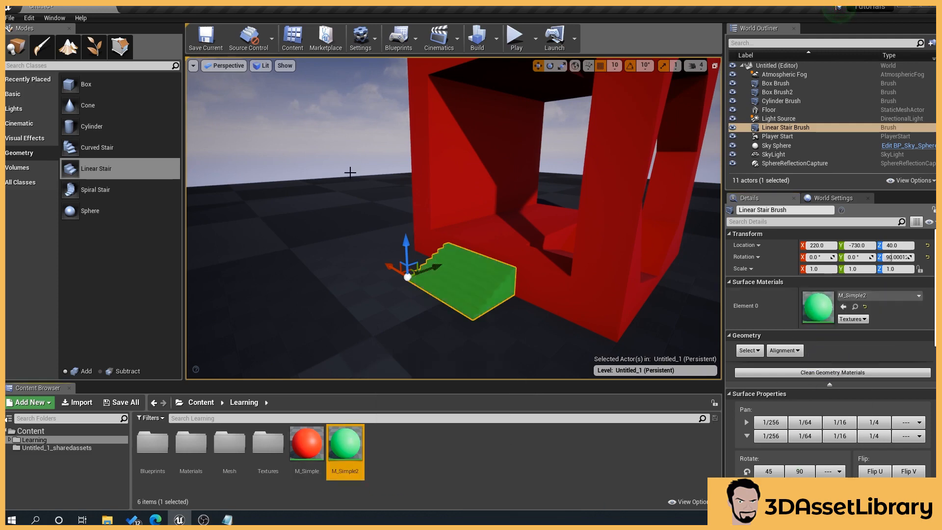
click(349, 172)
Open the Materials folder inside the Learning folder
mouse_move(361, 268)
right_down()
mouse_move(417, 269)
mouse_move(360, 269)
right_up()
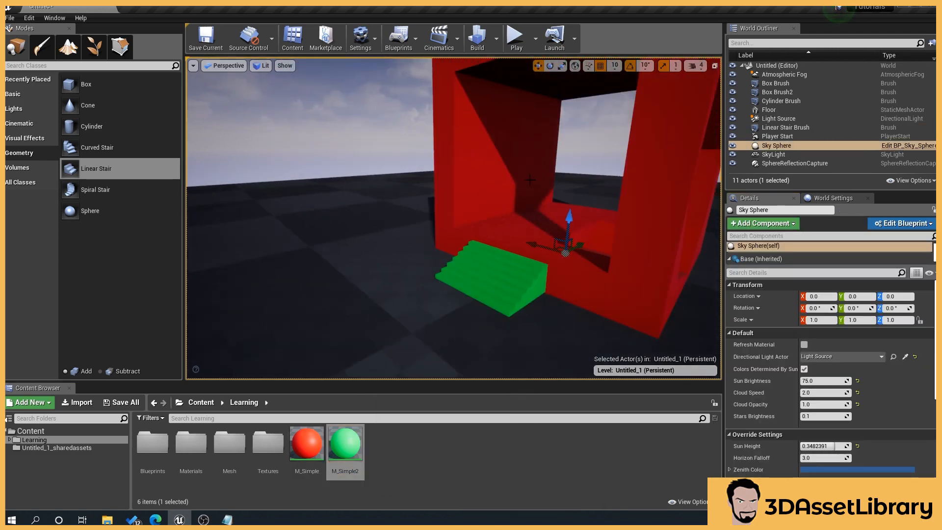
right_drag(529, 180, 551, 146)
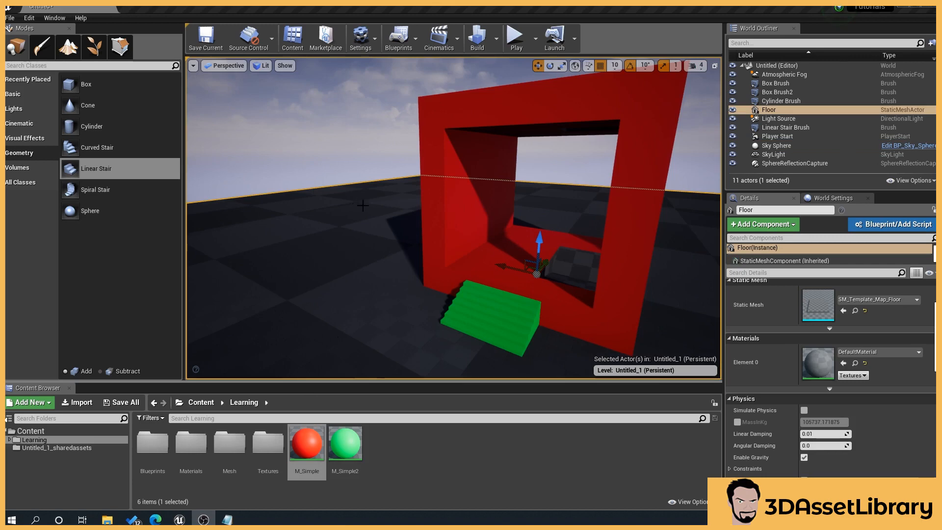
right_drag(363, 205, 415, 208)
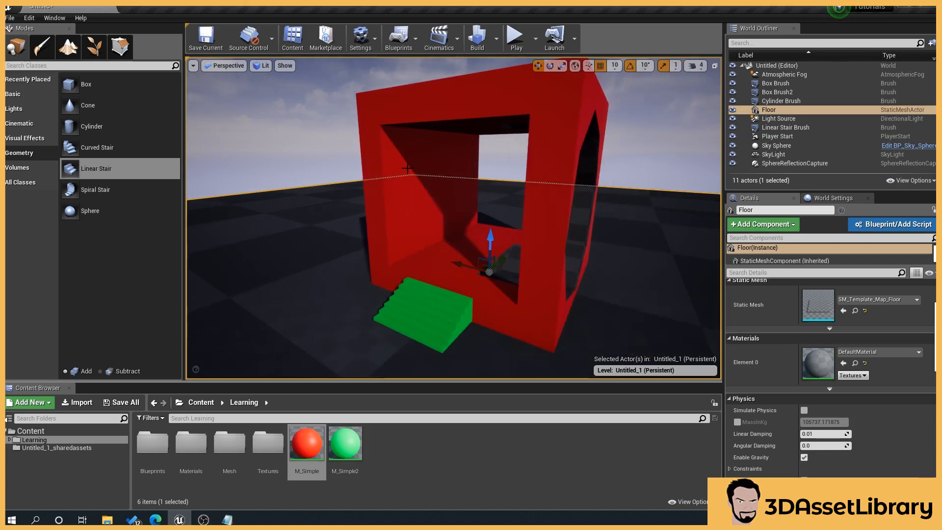
mouse_move(363, 227)
right_down()
mouse_move(375, 227)
mouse_move(353, 227)
right_up()
click(207, 455)
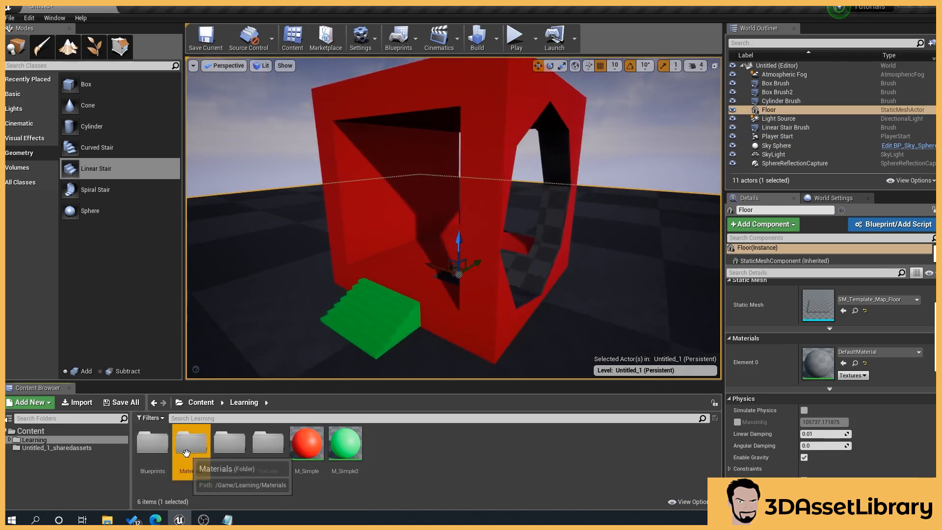
double_click(207, 454)
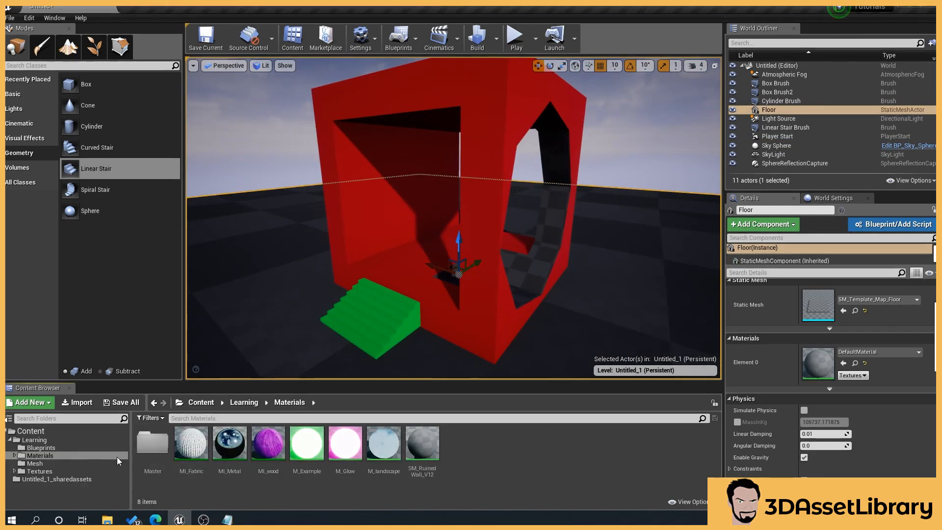
From the box's front face, select all surfaces of the matching brush and apply the MI_wood material
click(472, 344)
drag(416, 358, 426, 327)
drag(651, 142, 649, 158)
click(589, 132)
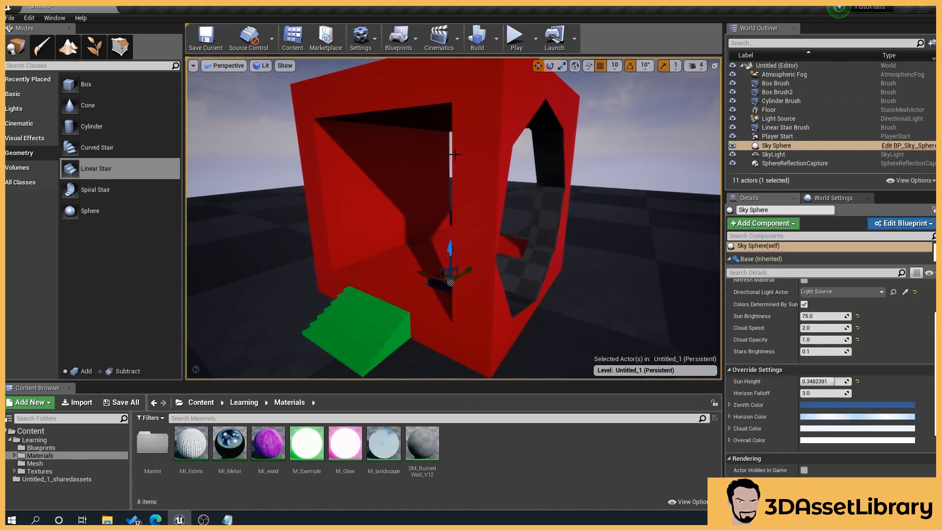
click(463, 182)
scroll(490, 196, up, 3)
scroll(510, 204, down, 3)
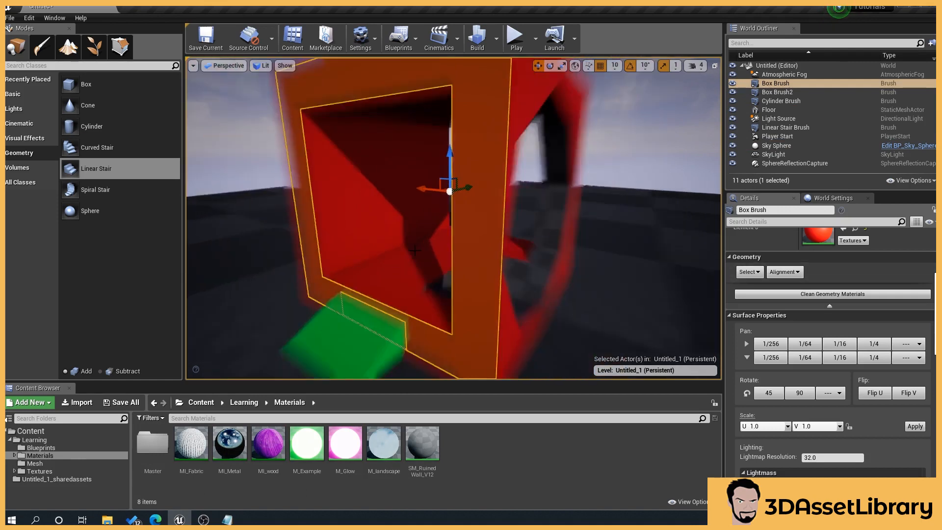
scroll(830, 270, up, 2)
click(749, 319)
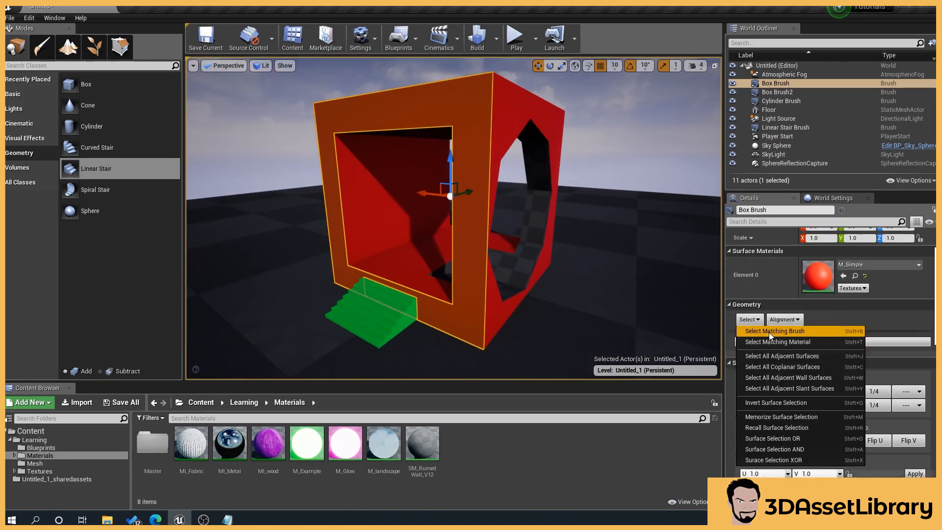
click(769, 331)
drag(268, 444, 819, 290)
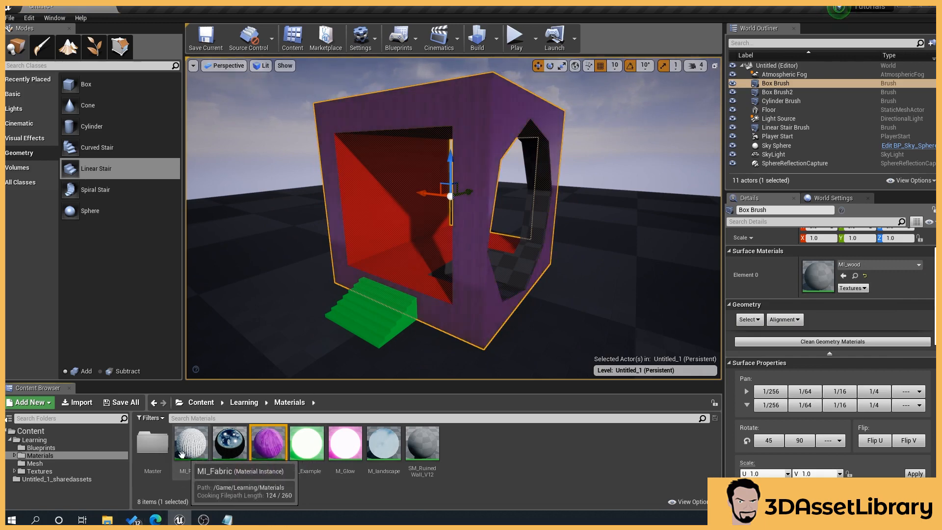
Open the Master folder and replace the box's surface material with M_MasterMaterial
double_click(159, 449)
drag(153, 444, 818, 276)
scroll(603, 122, up, 2)
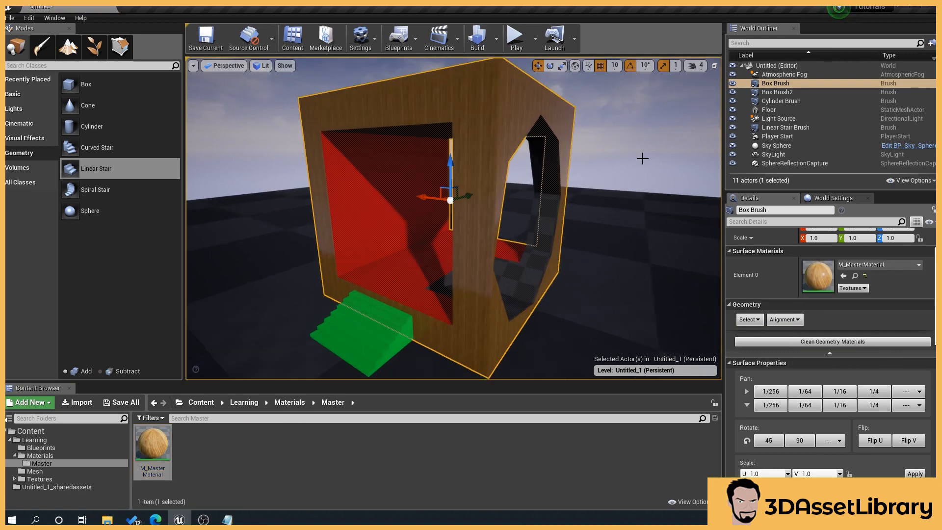
click(641, 157)
Reselect the wooden box's front face and extend the selection to all surfaces of the matching brush
scroll(610, 193, up, 5)
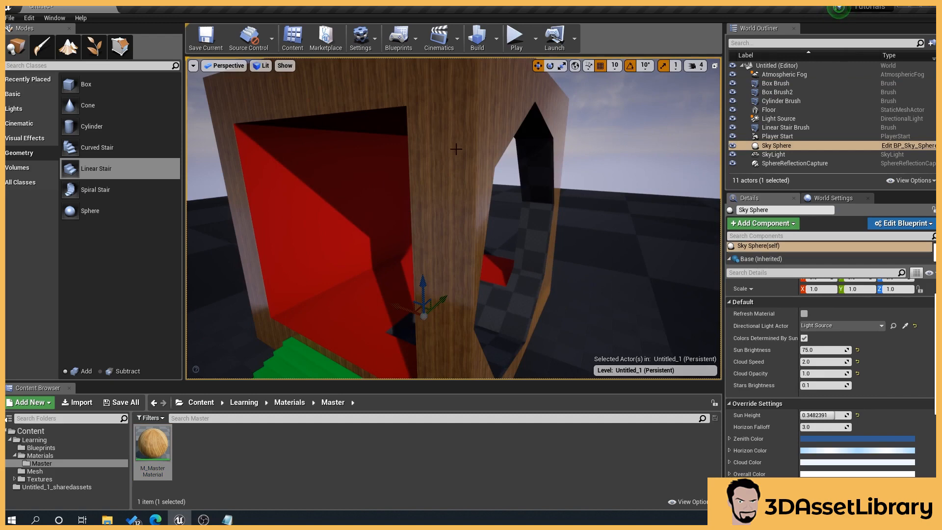
right_drag(456, 149, 302, 183)
right_drag(561, 179, 530, 166)
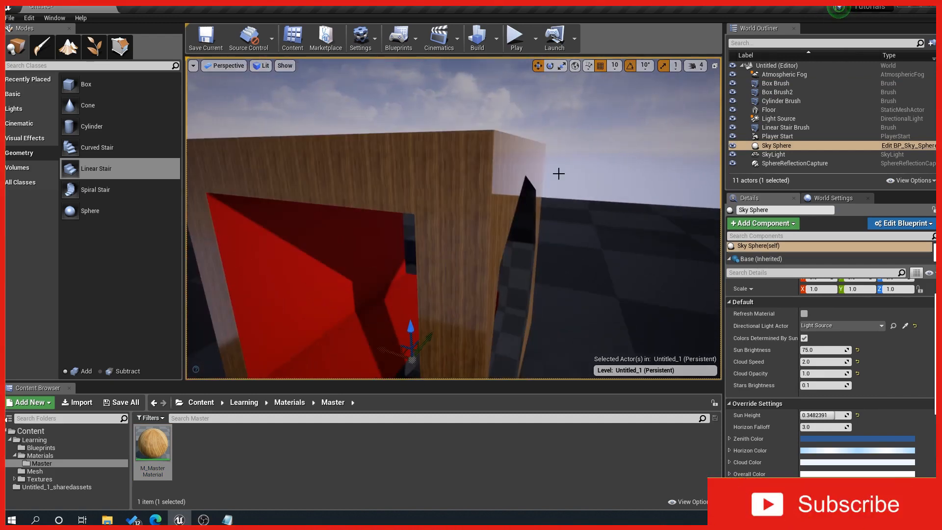
scroll(475, 176, down, 3)
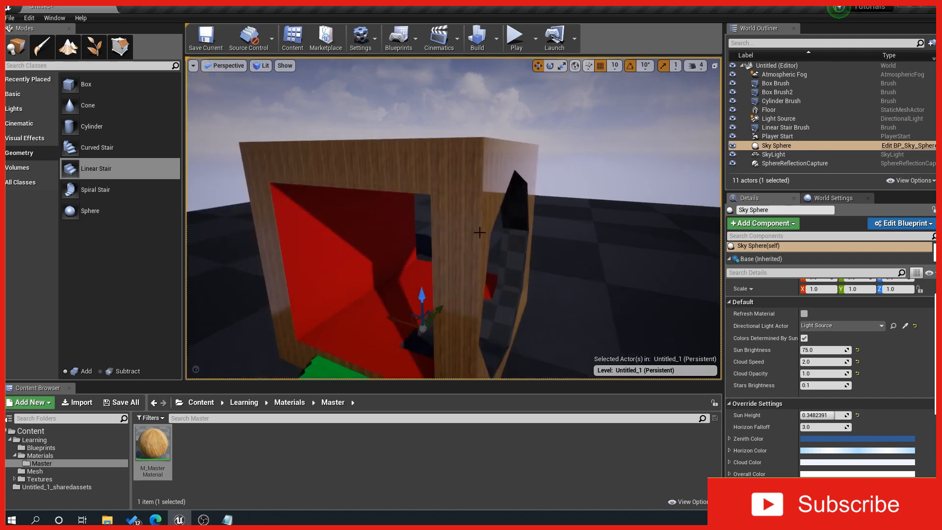
middle_drag(479, 232, 492, 225)
click(451, 198)
right_drag(451, 198, 560, 242)
click(561, 136)
click(471, 150)
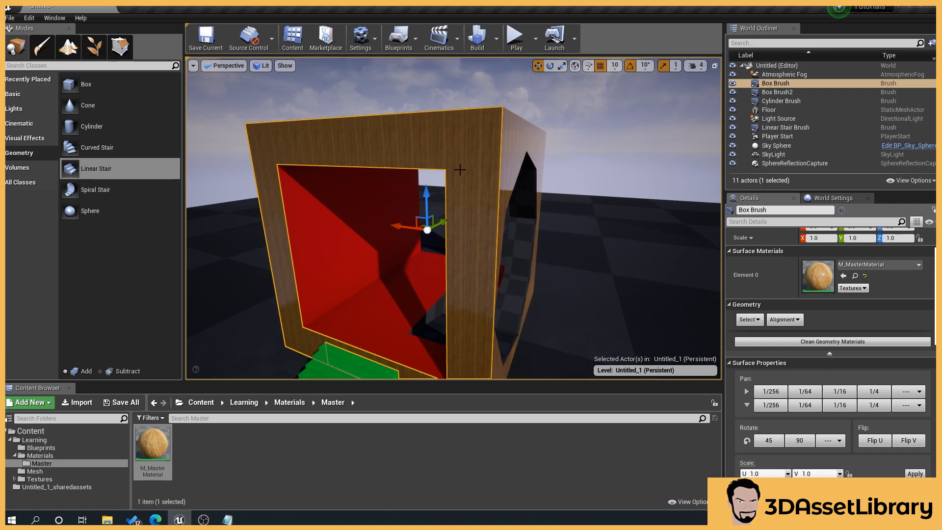
click(552, 167)
click(517, 135)
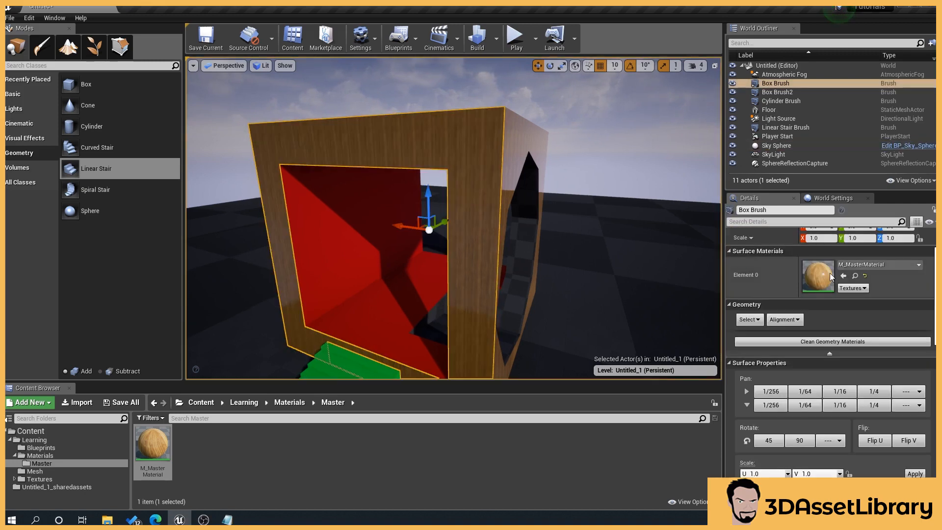
click(755, 320)
click(772, 336)
right_drag(620, 147, 619, 147)
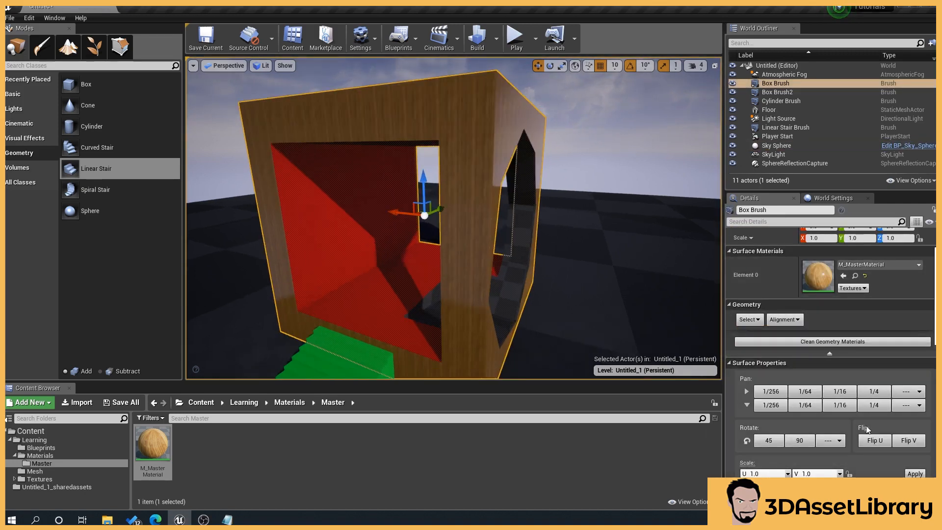
Set the texture scale of the box's selected surfaces to U 0.125 and V 0.125
scroll(797, 390, down, 1)
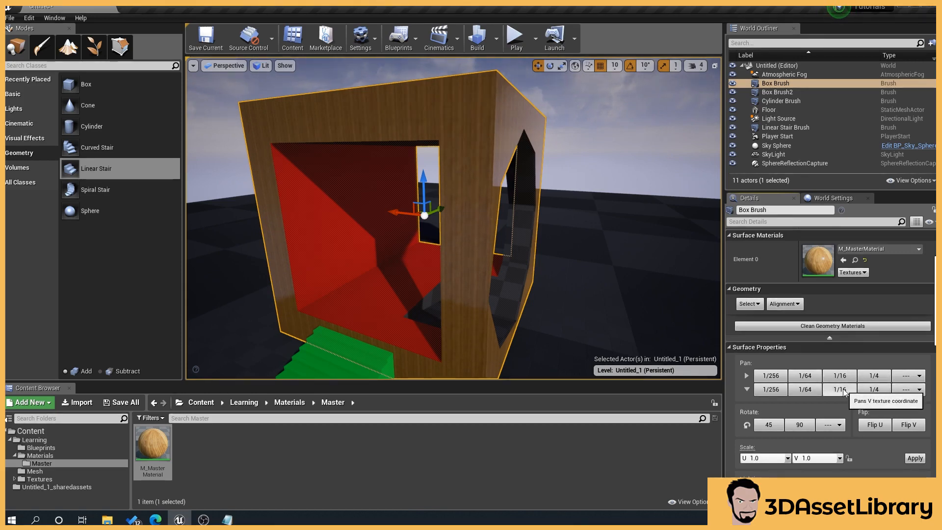
scroll(785, 395, down, 2)
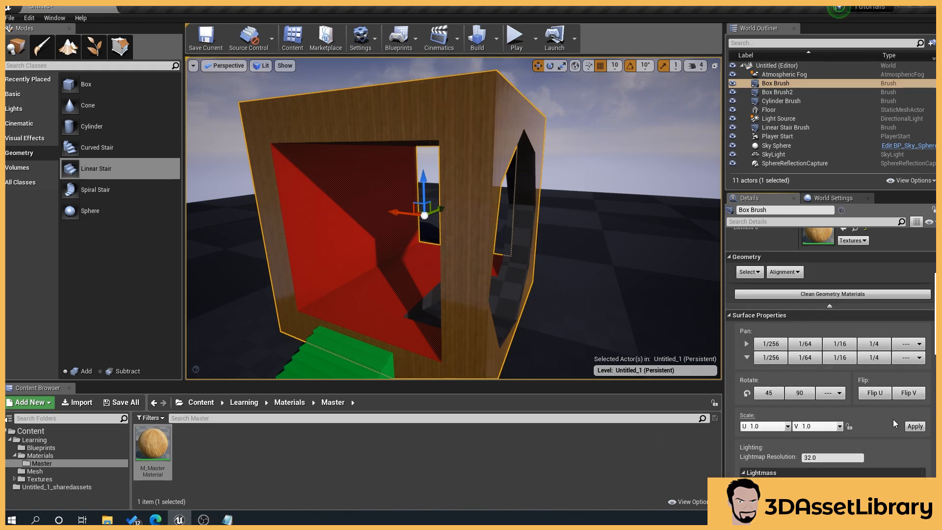
scroll(886, 413, down, 1)
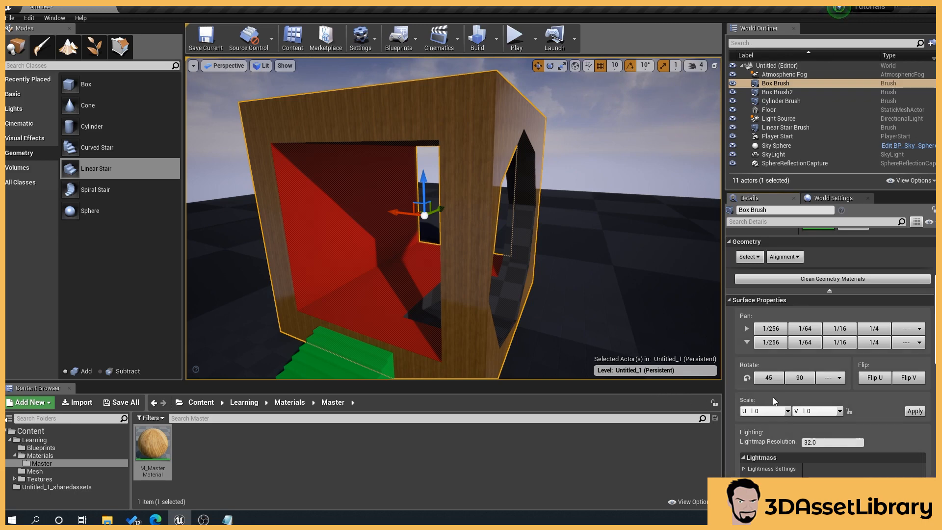
click(788, 412)
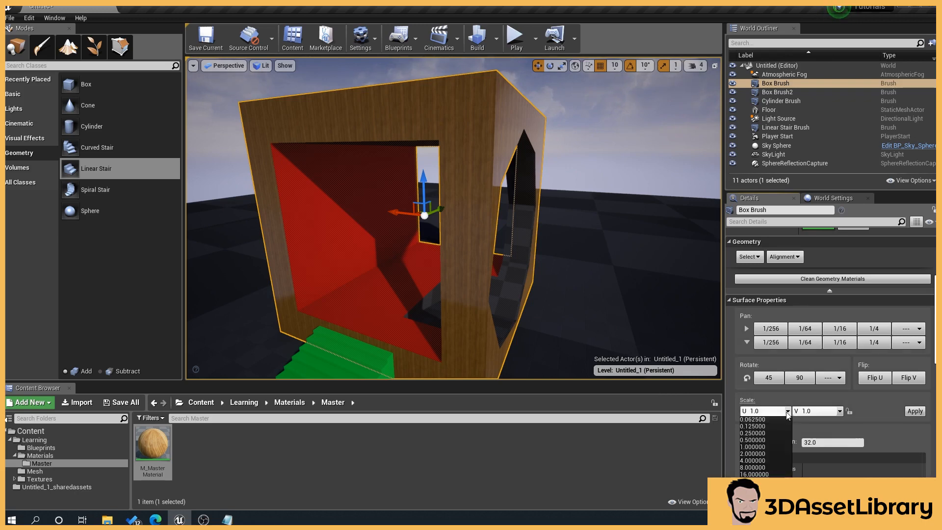
click(763, 428)
click(833, 411)
click(832, 420)
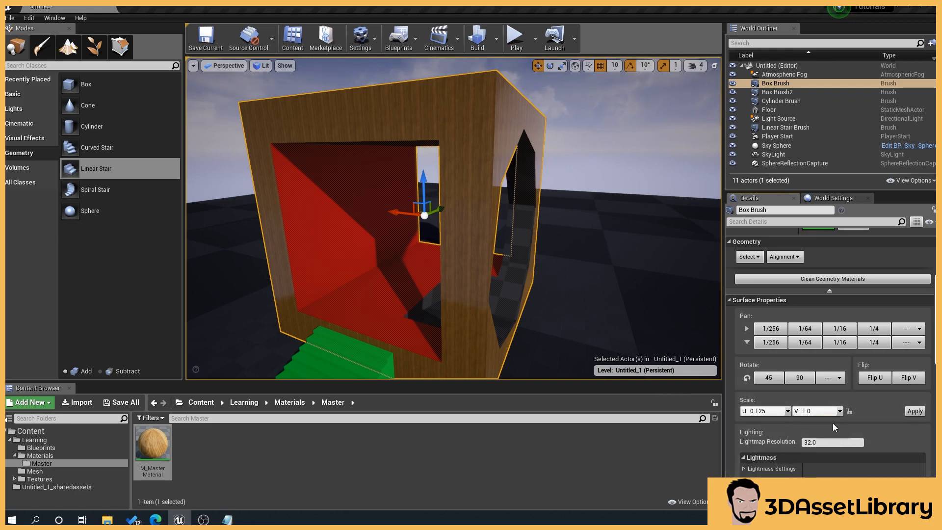
click(836, 412)
click(830, 426)
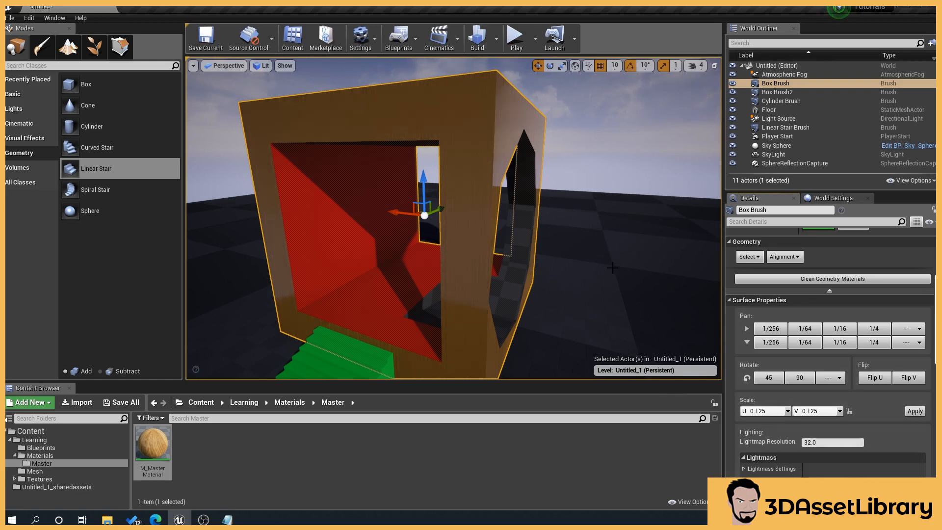
mouse_move(476, 211)
mouse_down()
mouse_move(483, 149)
mouse_move(484, 211)
mouse_up()
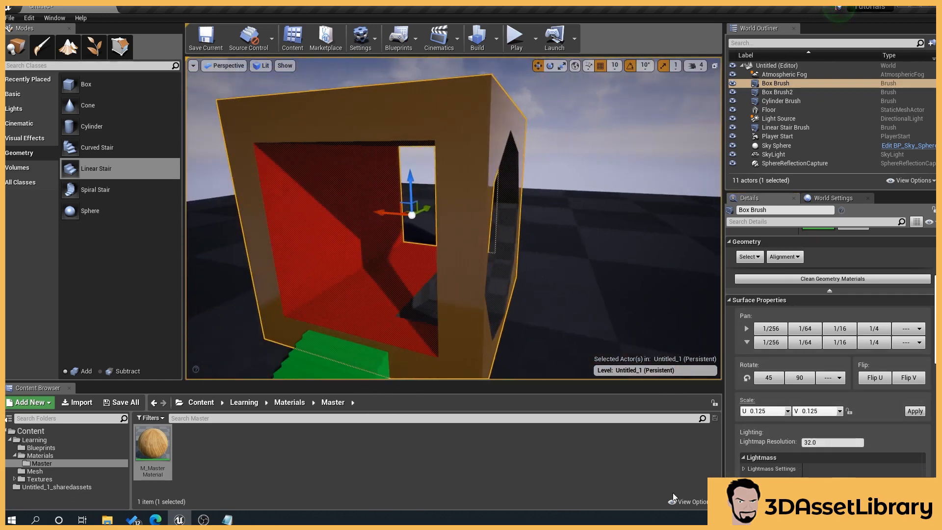
Set the box surfaces' texture scale to U 2.0 and V 2.0
click(781, 412)
click(774, 452)
click(842, 410)
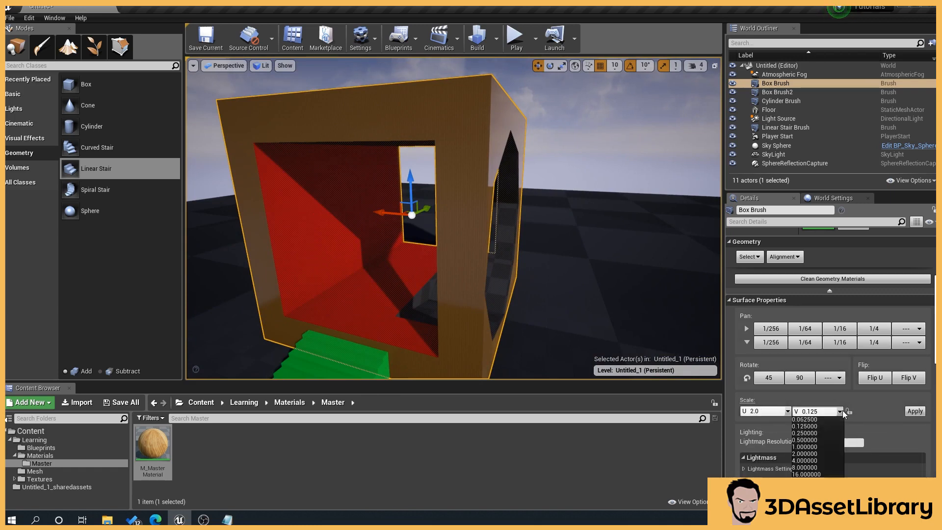
click(816, 454)
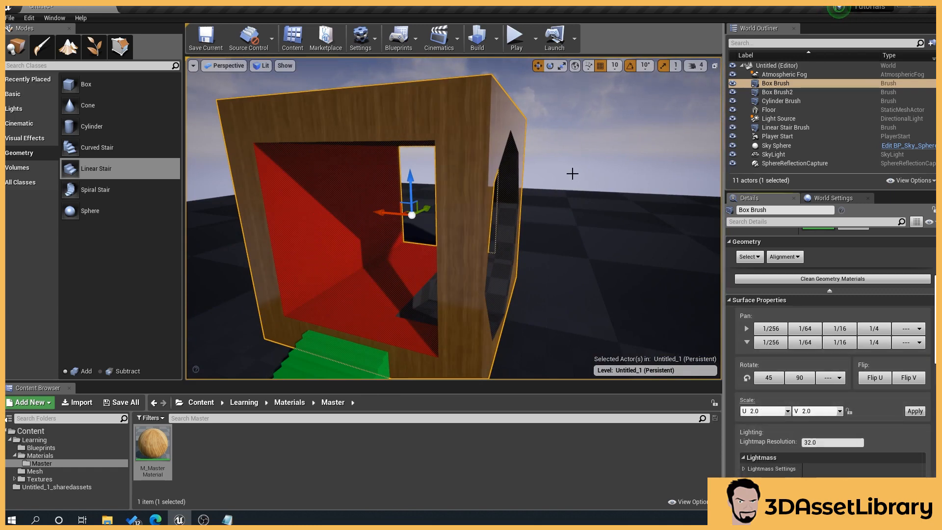
drag(572, 173, 572, 143)
Set the box surfaces' texture scale to U 8.0 and V 8.0, apply it, and deselect the box
click(788, 413)
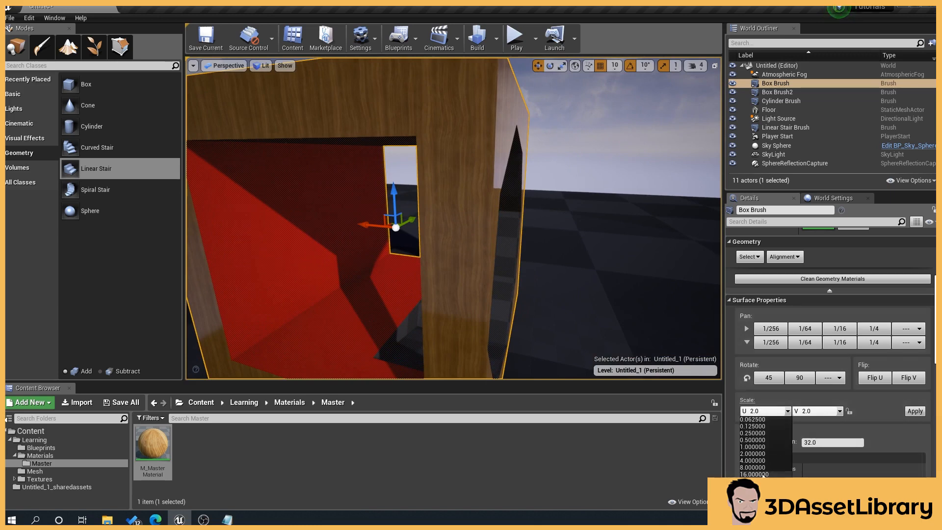
click(763, 468)
click(839, 411)
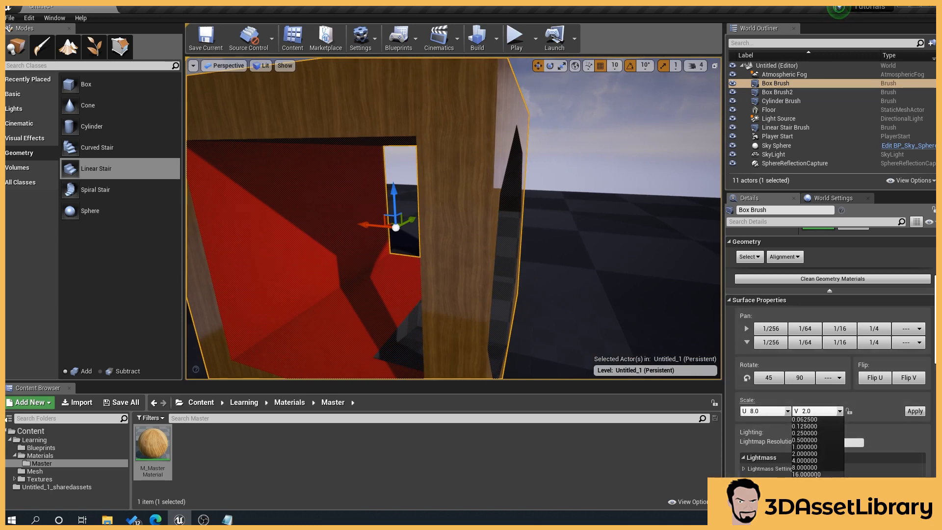
click(814, 468)
click(914, 413)
scroll(552, 150, down, 5)
click(547, 153)
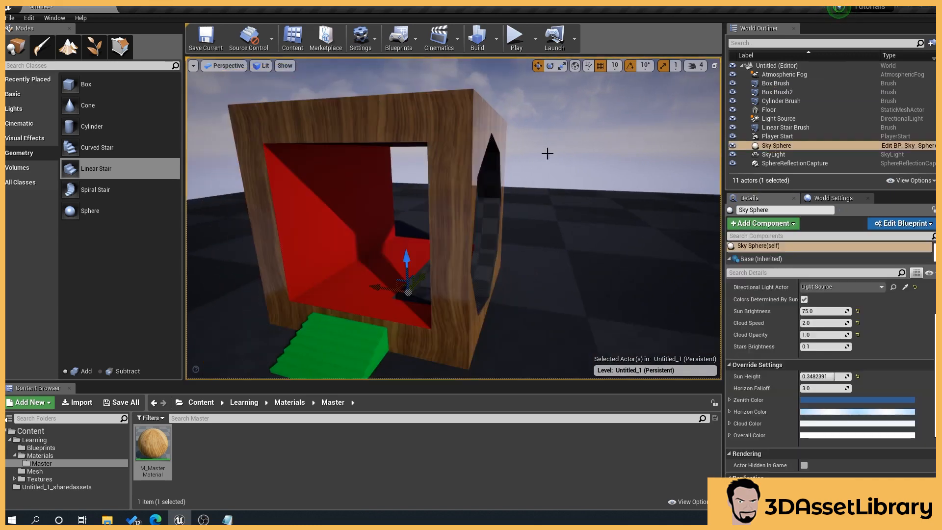
scroll(450, 201, up, 3)
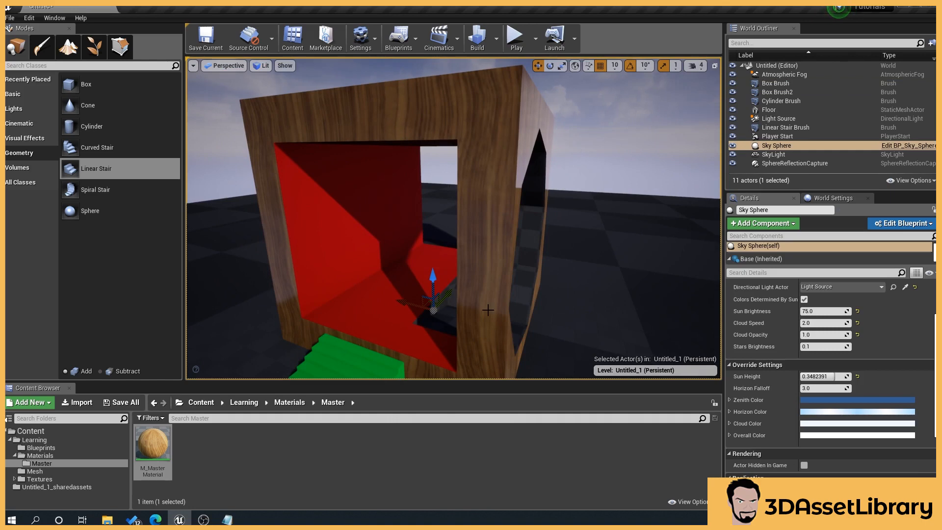
Select the wooden box's front face, inspect the 8.0-scaled wood texture around the opening, and clear the box selection
click(429, 105)
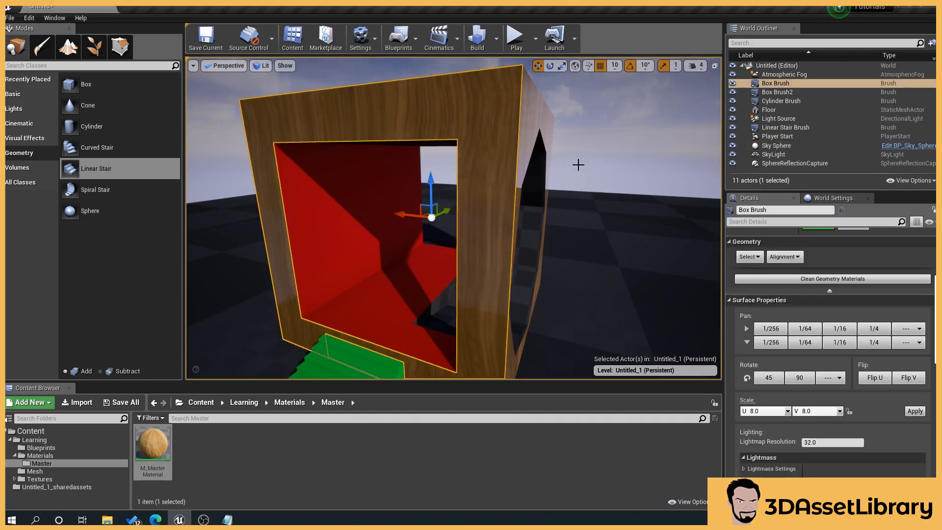
right_drag(578, 165, 408, 128)
click(556, 108)
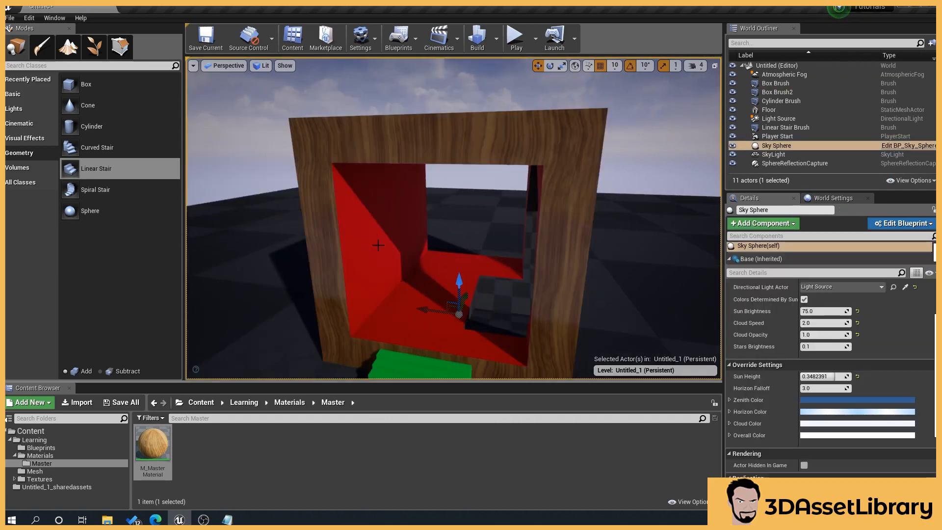
right_drag(378, 245, 434, 179)
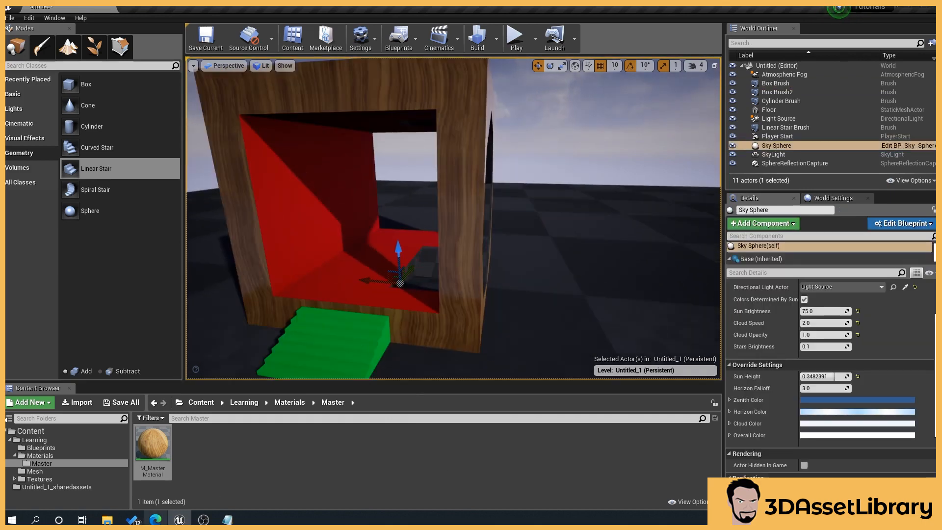
Switch to the browser and preview the dark-walled Radiator Blog greybox and the "Game Jamming in Unity" image from the greybox scene results
click(155, 519)
click(609, 92)
click(474, 135)
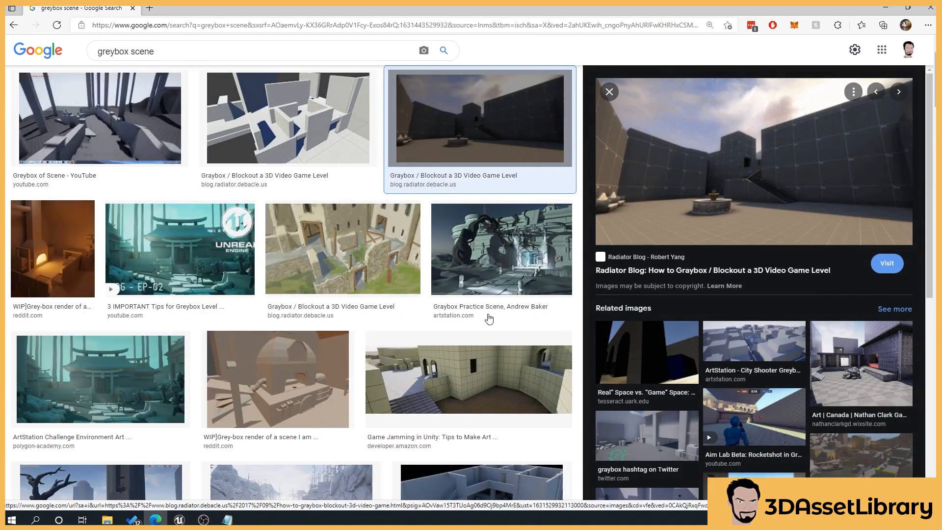
click(470, 381)
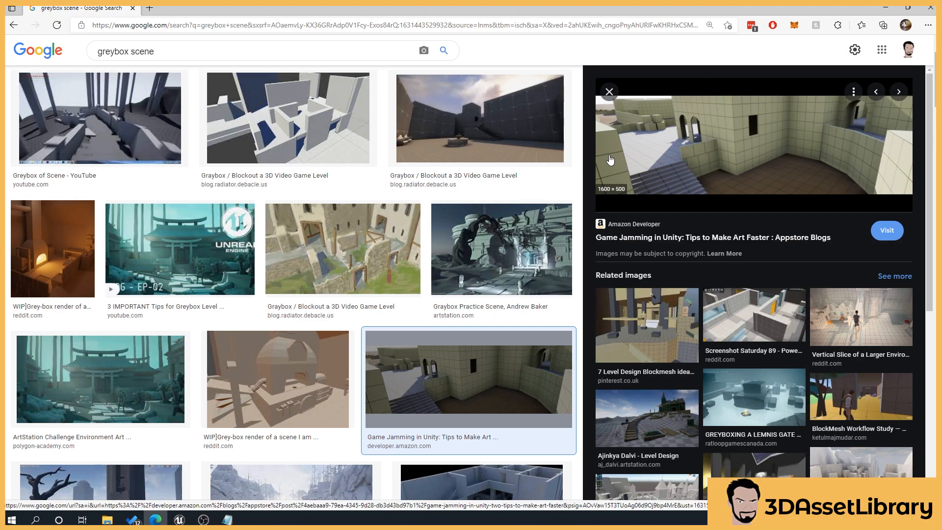
click(609, 92)
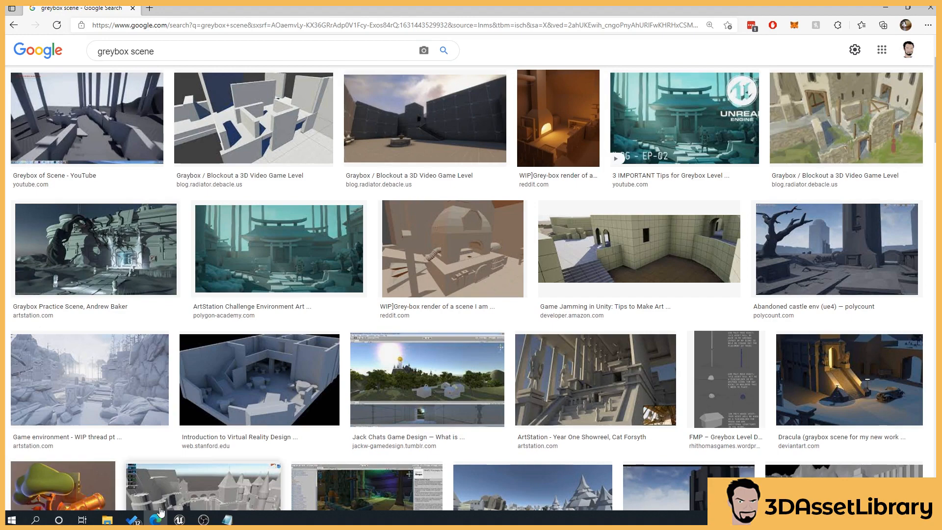
Switch back to Unreal Editor and examine the wooden box with its red interior, green stairs and side cutout
click(179, 519)
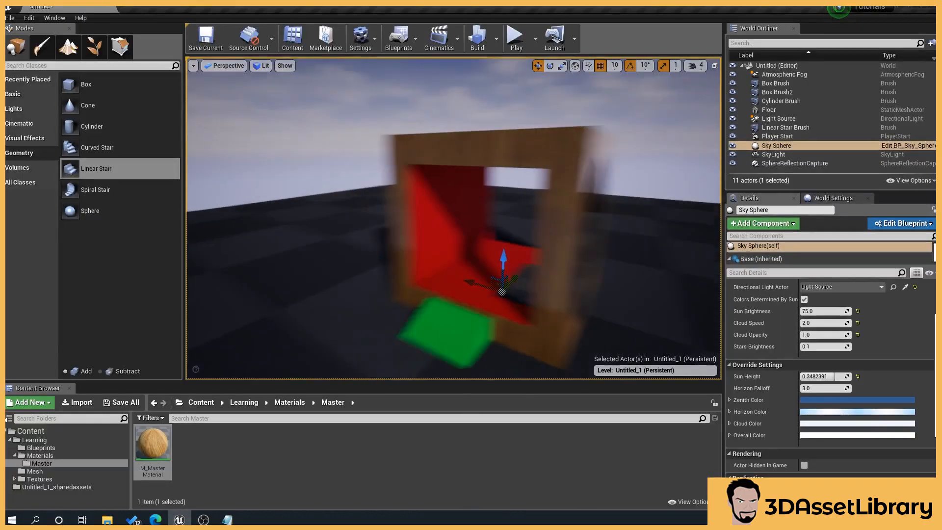
key(d)
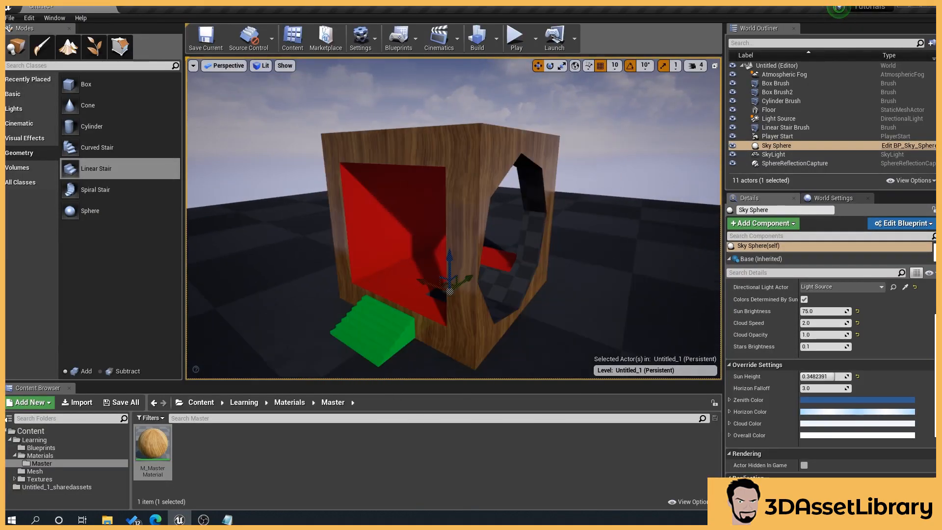